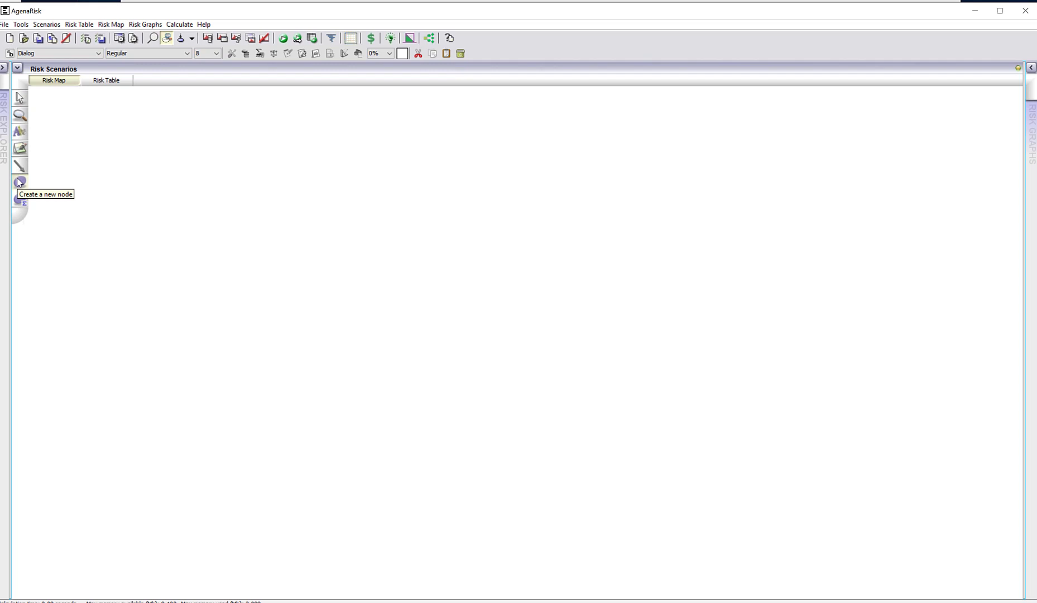
Step: Add a new node to the empty risk map and set its node type to Ranked
{"action": "left_click", "coordinate": [19, 182]}
{"action": "left_click", "coordinate": [237, 169]}
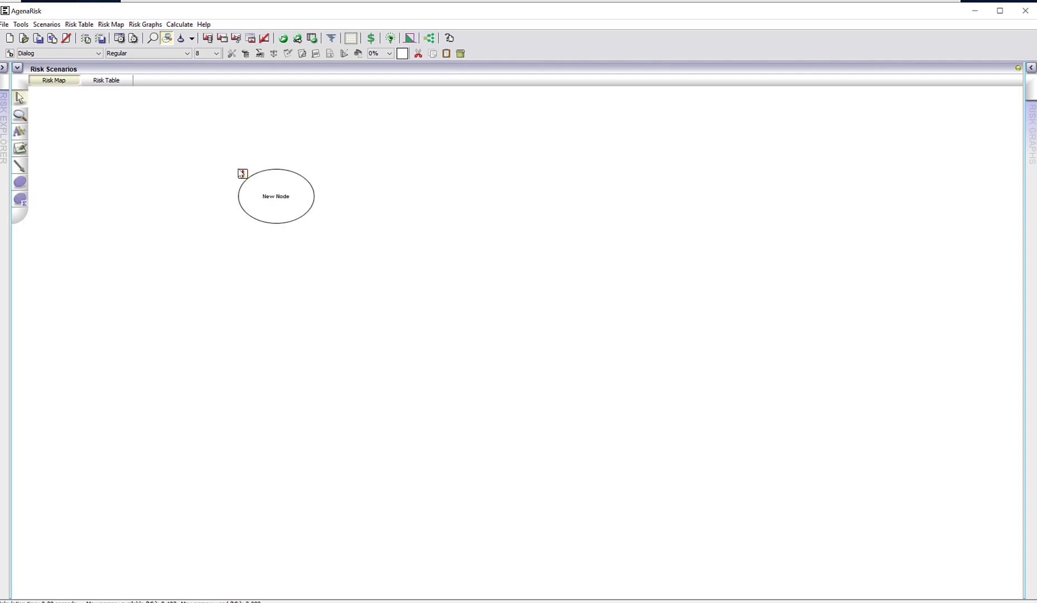
{"action": "right_click", "coordinate": [273, 207]}
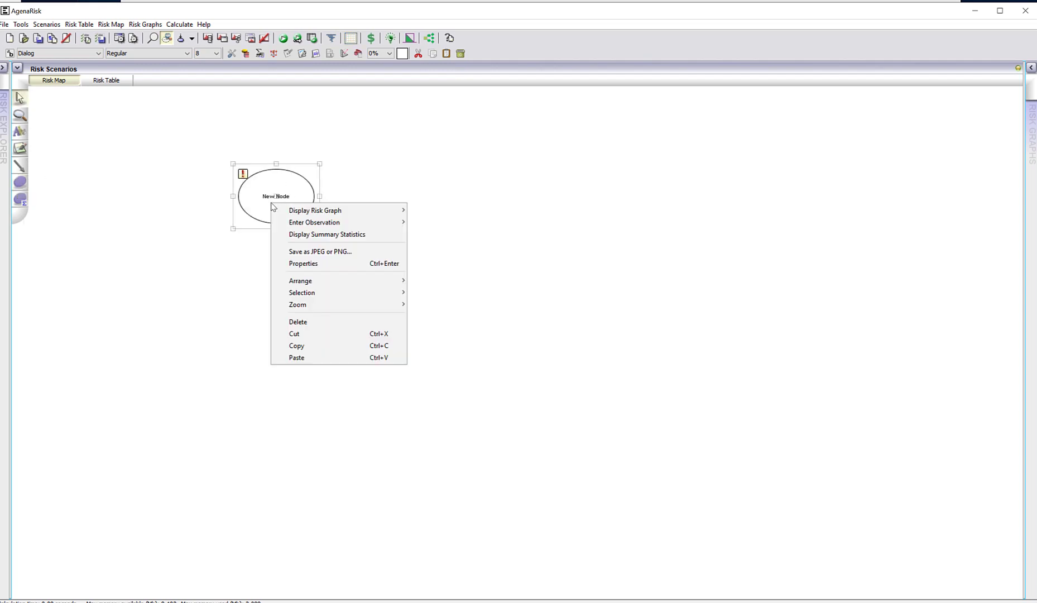
{"action": "left_click", "coordinate": [290, 259]}
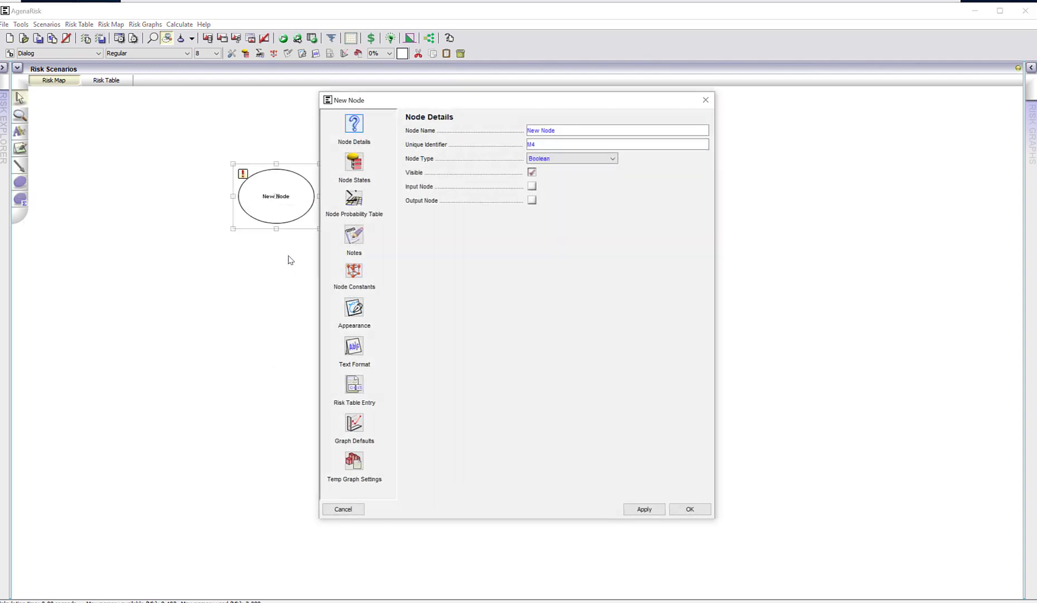
{"action": "left_click", "coordinate": [613, 159]}
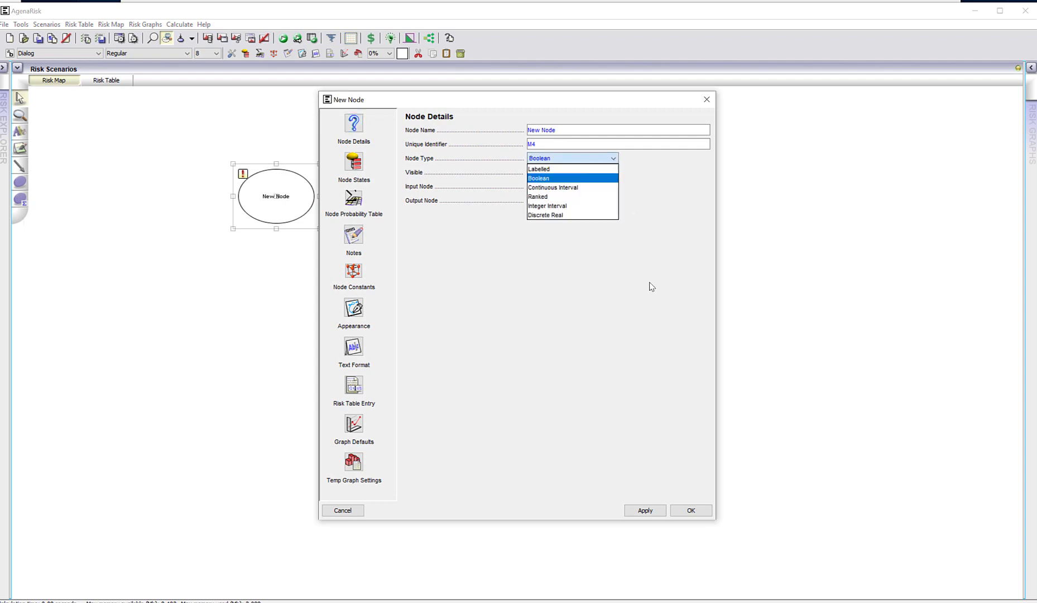
{"action": "left_click", "coordinate": [540, 197]}
Step: Try the Very High -> Very Low (5) and Highest -> Lowest (7) state sets for the new node
{"action": "left_click", "coordinate": [354, 165]}
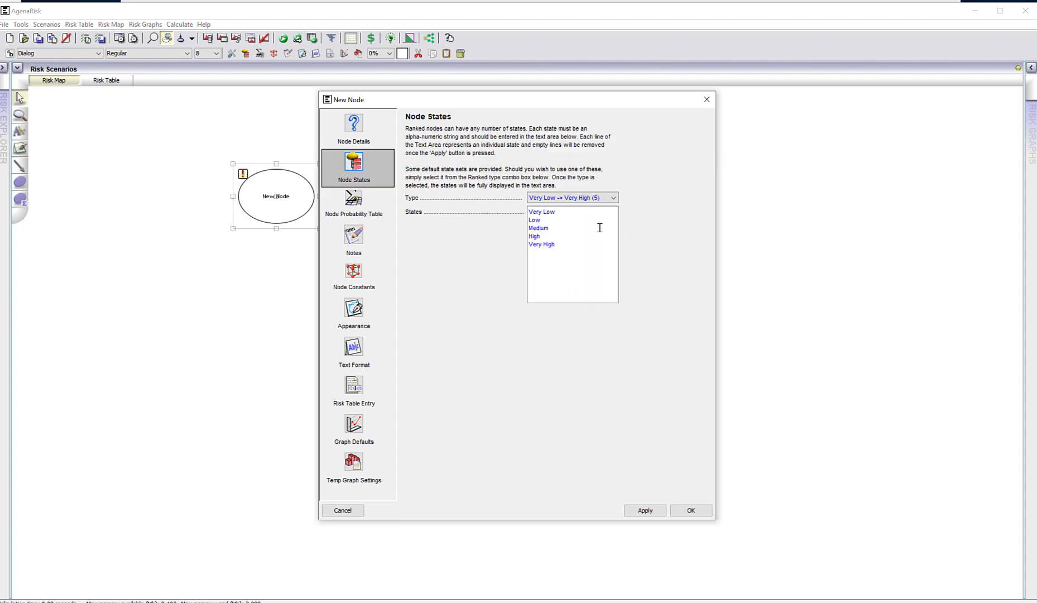
{"action": "left_click", "coordinate": [614, 200]}
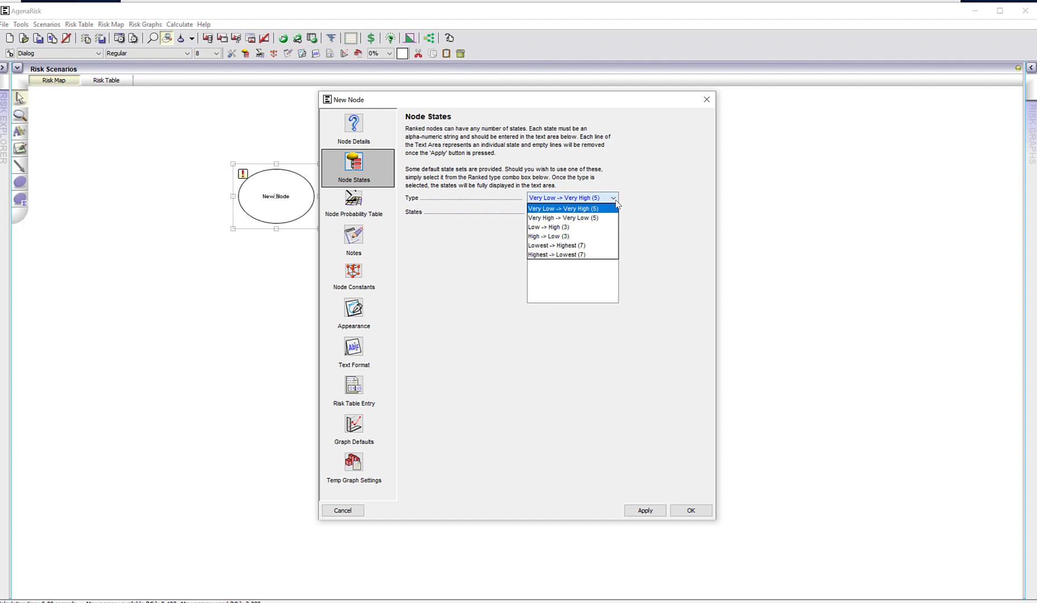
{"action": "left_click", "coordinate": [591, 218]}
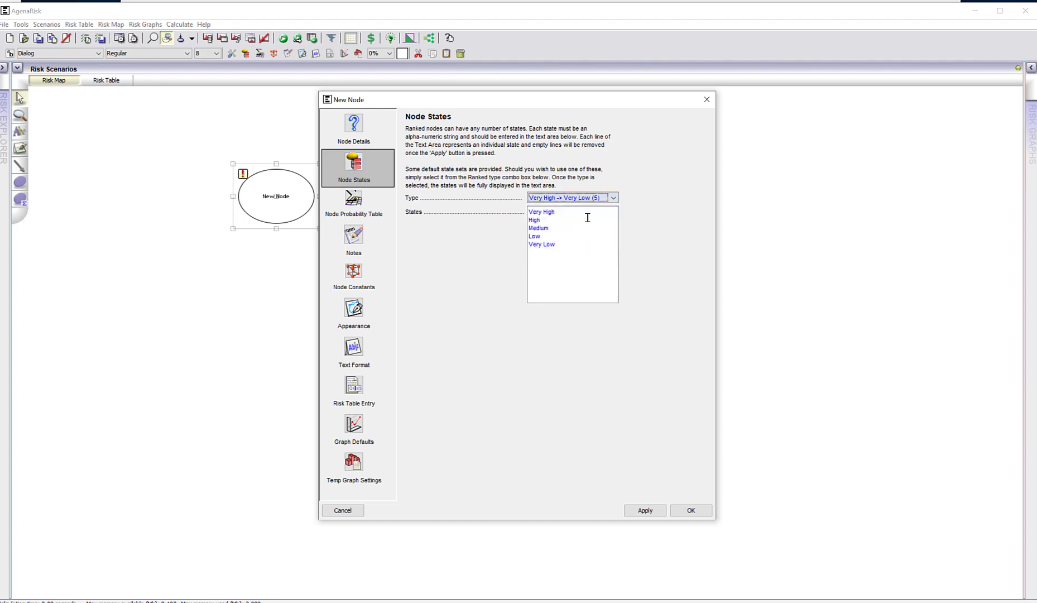
{"action": "left_click", "coordinate": [608, 198]}
{"action": "left_click", "coordinate": [575, 258]}
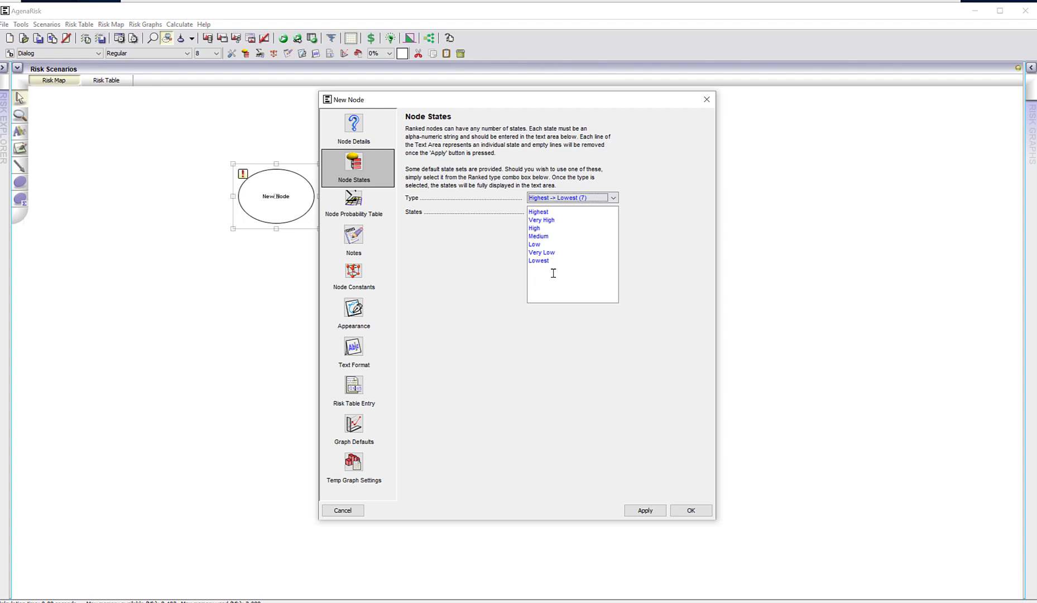
Step: Set the node's states to the Very Low -> Very High (5) set and accept the properties
{"action": "left_click", "coordinate": [613, 197]}
{"action": "left_click", "coordinate": [581, 212]}
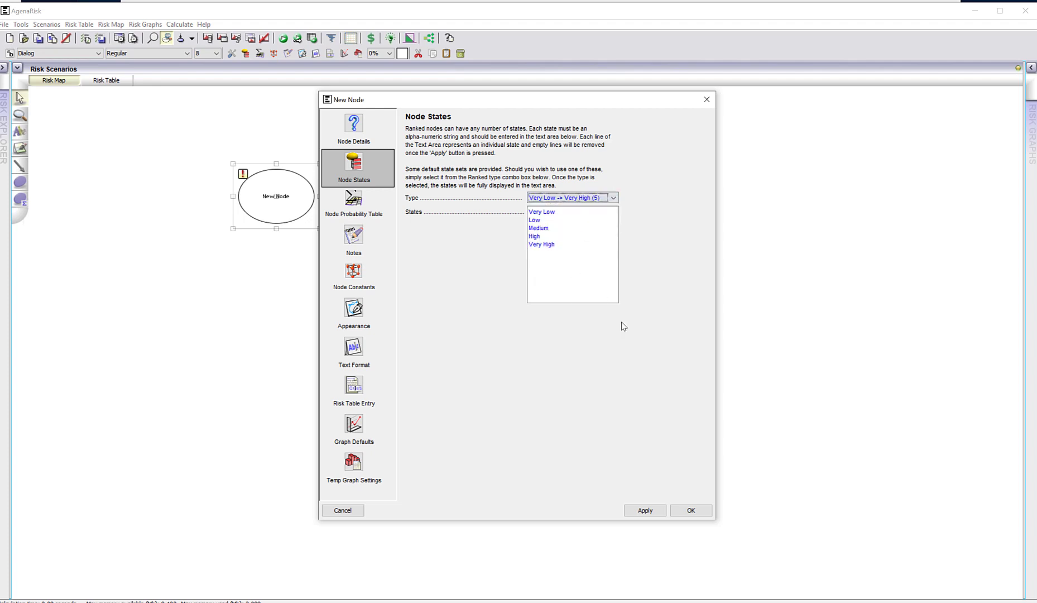
{"action": "left_click", "coordinate": [690, 510]}
Step: Name the node Attractiveness to consumer and give it the unique identifier attractive
{"action": "double_click", "coordinate": [295, 199]}
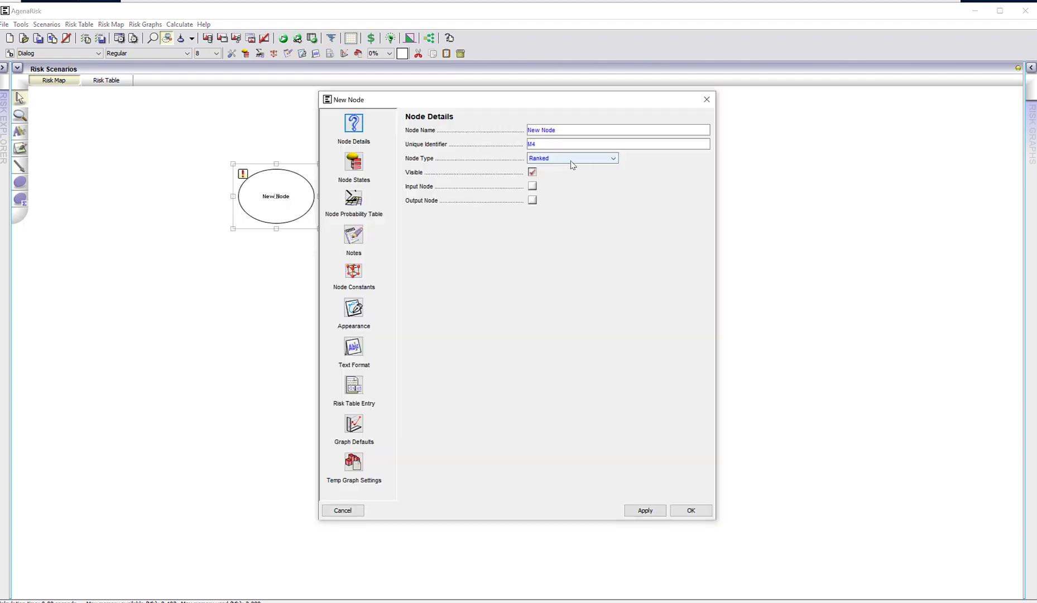
{"action": "type", "text": "Attractiveness to consumer"}
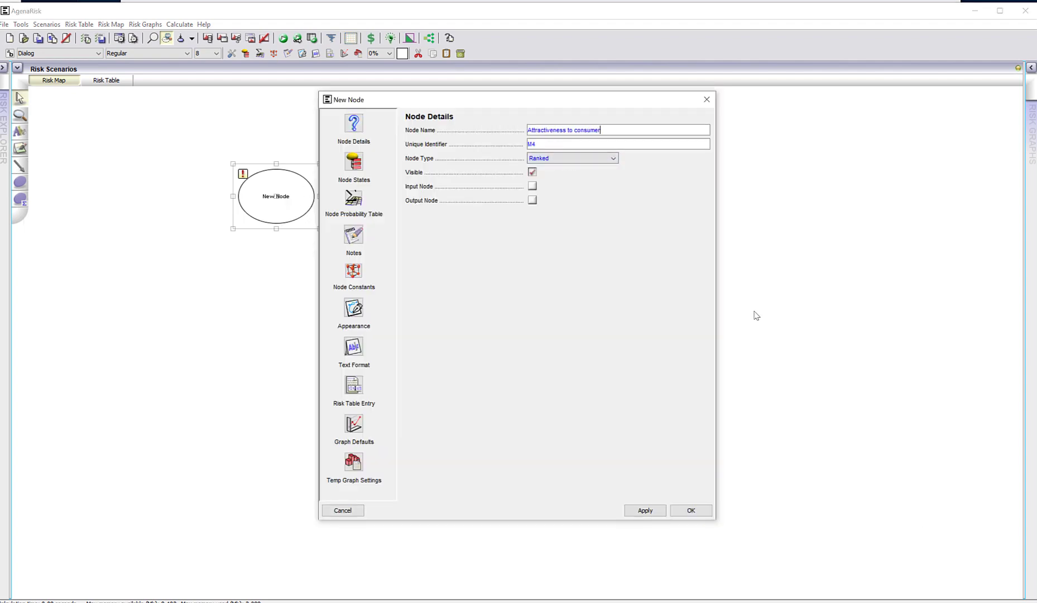
{"action": "left_click_drag", "start_coordinate": [542, 143], "coordinate": [513, 138]}
{"action": "type", "text": "attractive"}
{"action": "left_click", "coordinate": [643, 510]}
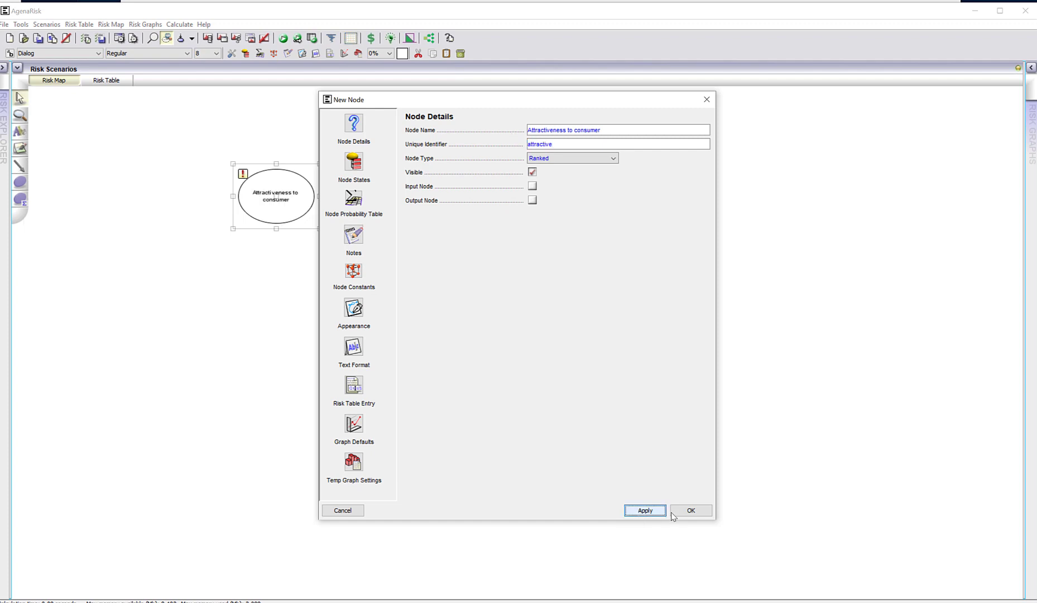
{"action": "left_click", "coordinate": [689, 510]}
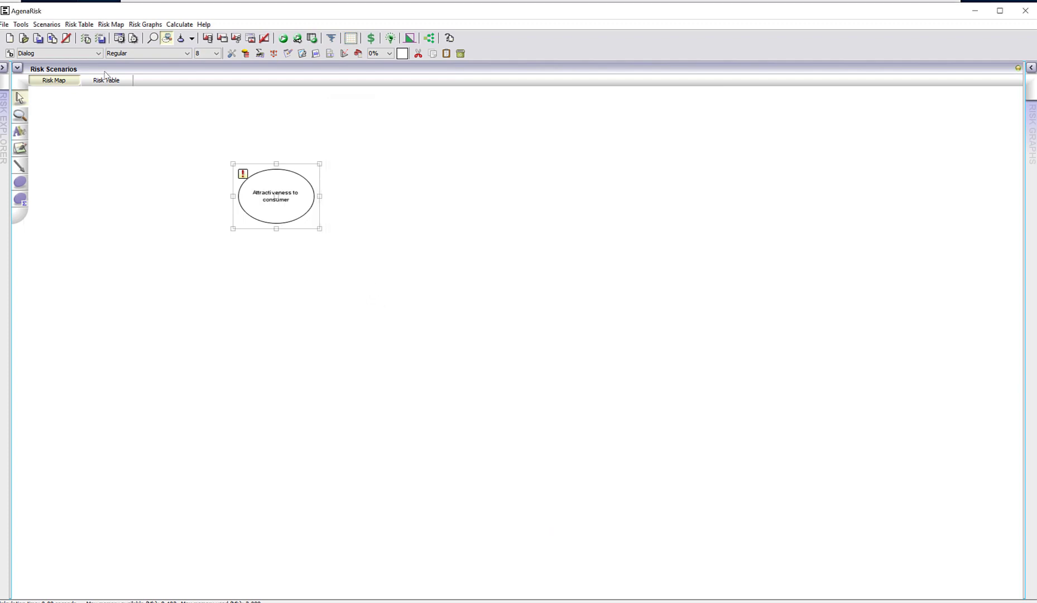
Step: Duplicate the Attractiveness to consumer node and place the copy above and to the left of the original
{"action": "left_click", "coordinate": [19, 118]}
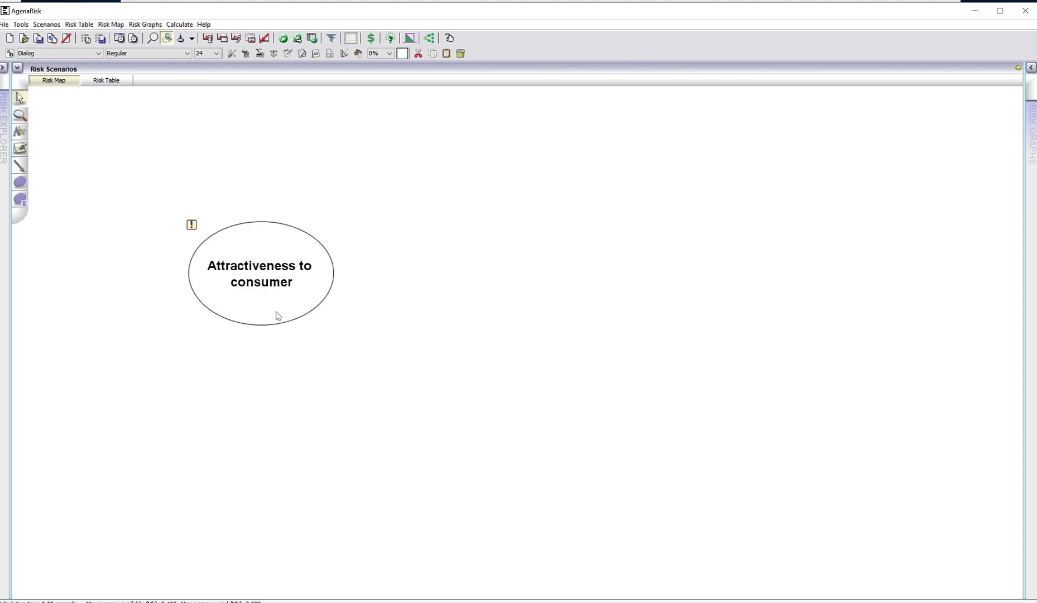
{"action": "right_click", "coordinate": [279, 311]}
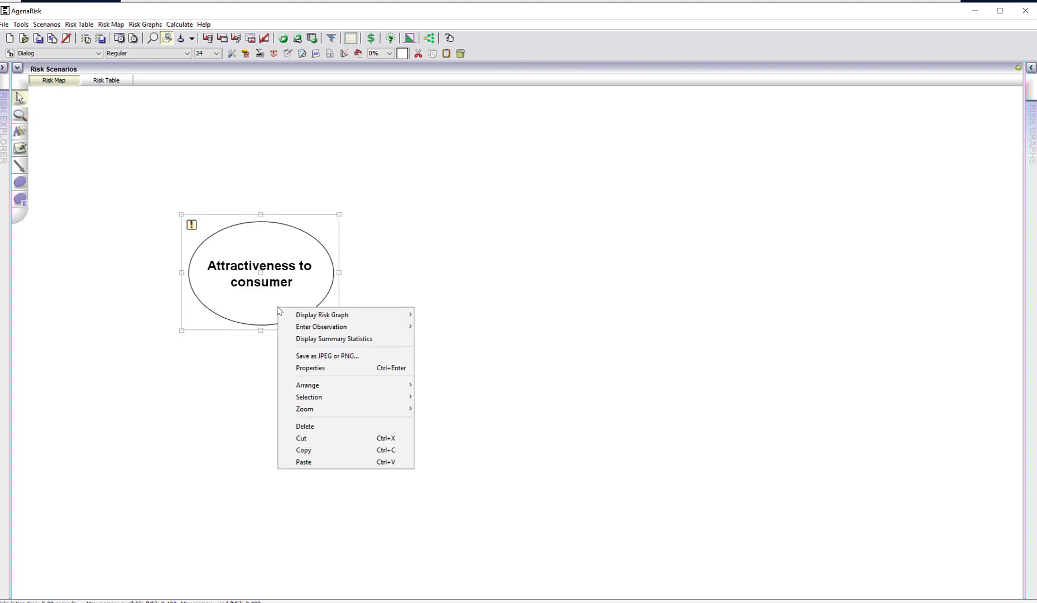
{"action": "left_click", "coordinate": [346, 459]}
{"action": "right_click", "coordinate": [409, 131]}
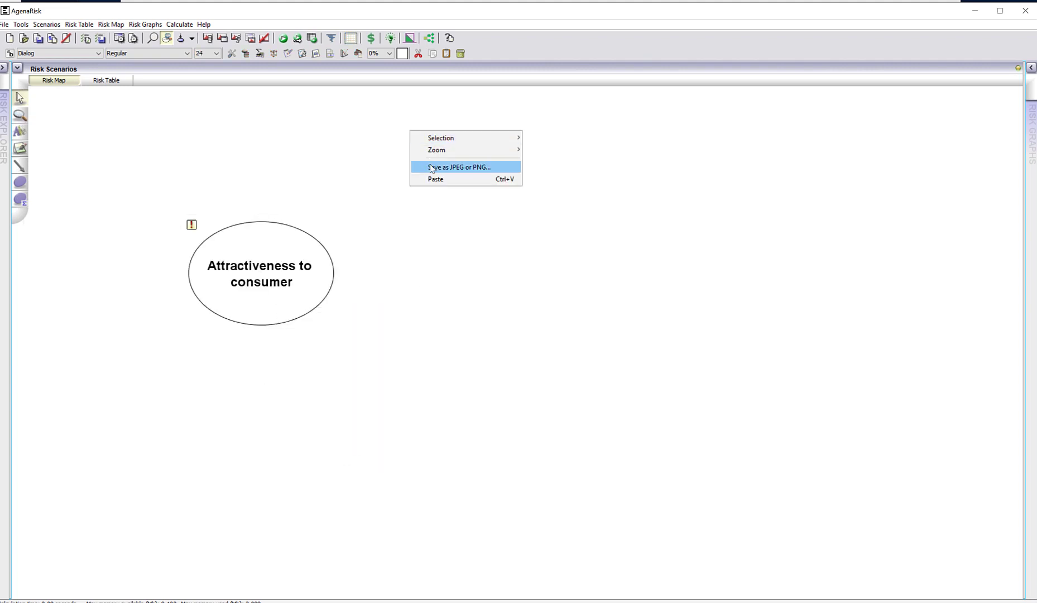
{"action": "left_click", "coordinate": [432, 181]}
{"action": "left_click_drag", "start_coordinate": [454, 197], "coordinate": [119, 179]}
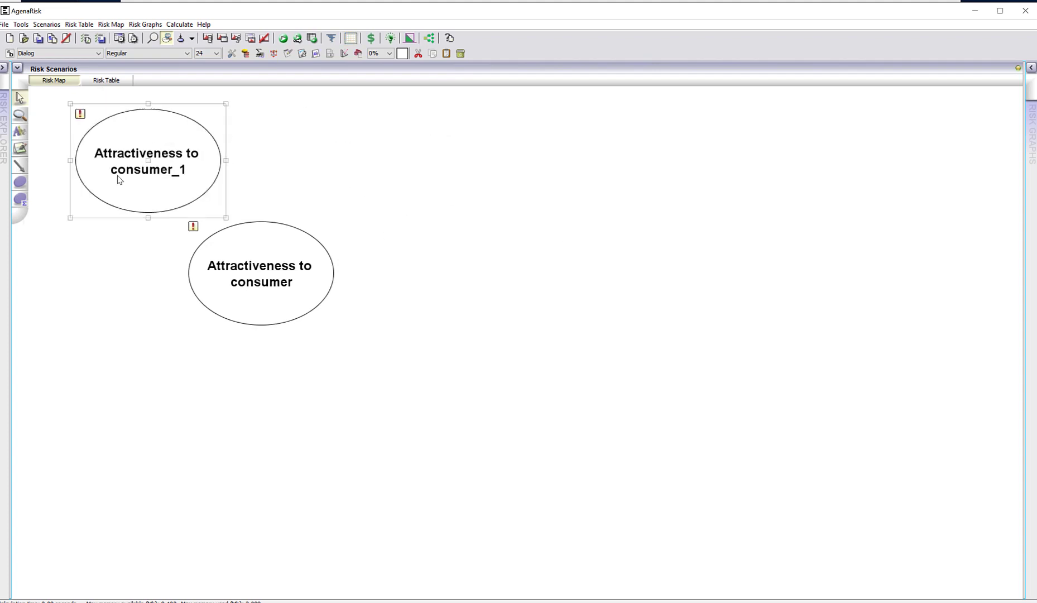
{"action": "left_click", "coordinate": [152, 222]}
Step: Rename the copied node Quality of packaging and set its unique identifier to packaging
{"action": "right_click", "coordinate": [158, 218]}
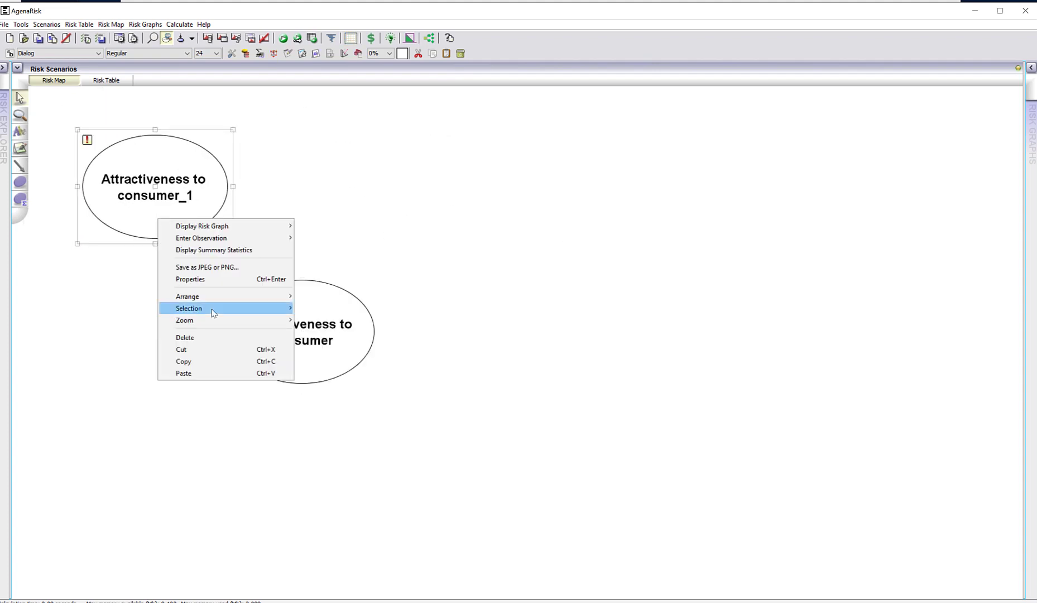
{"action": "left_click", "coordinate": [191, 279]}
{"action": "type", "text": "Quality of packag"}
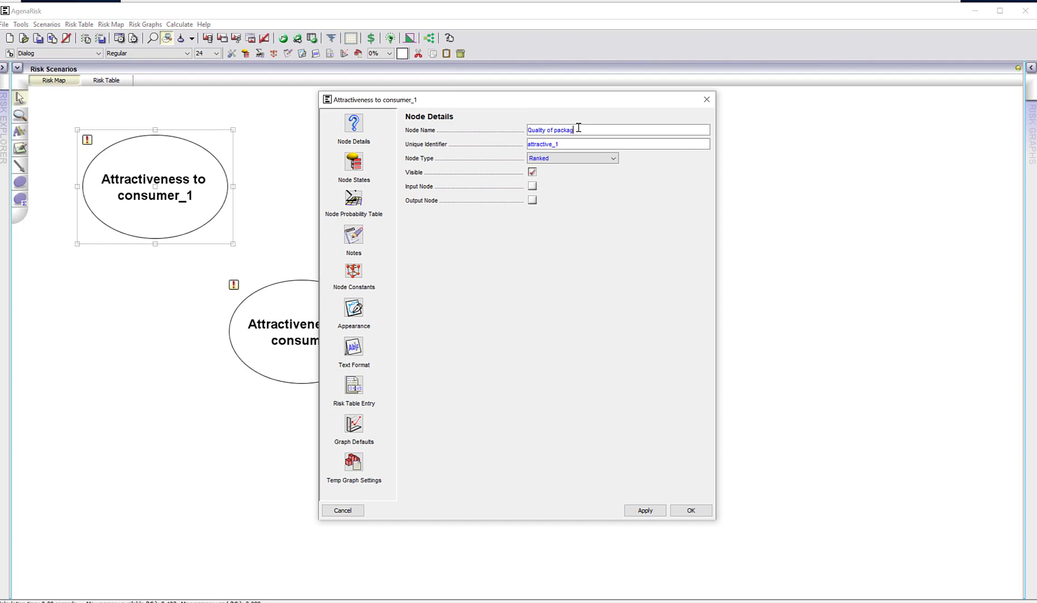
{"action": "type", "text": "ing"}
{"action": "key", "text": "Tab"}
{"action": "type", "text": "packaging"}
{"action": "left_click", "coordinate": [644, 510]}
{"action": "left_click", "coordinate": [690, 510]}
Step: Paste another node copy to the right of Quality of packaging, named Effectivness of advertising with the unique identifier advertising
{"action": "right_click", "coordinate": [318, 158]}
{"action": "left_click", "coordinate": [364, 211]}
{"action": "right_click", "coordinate": [418, 197]}
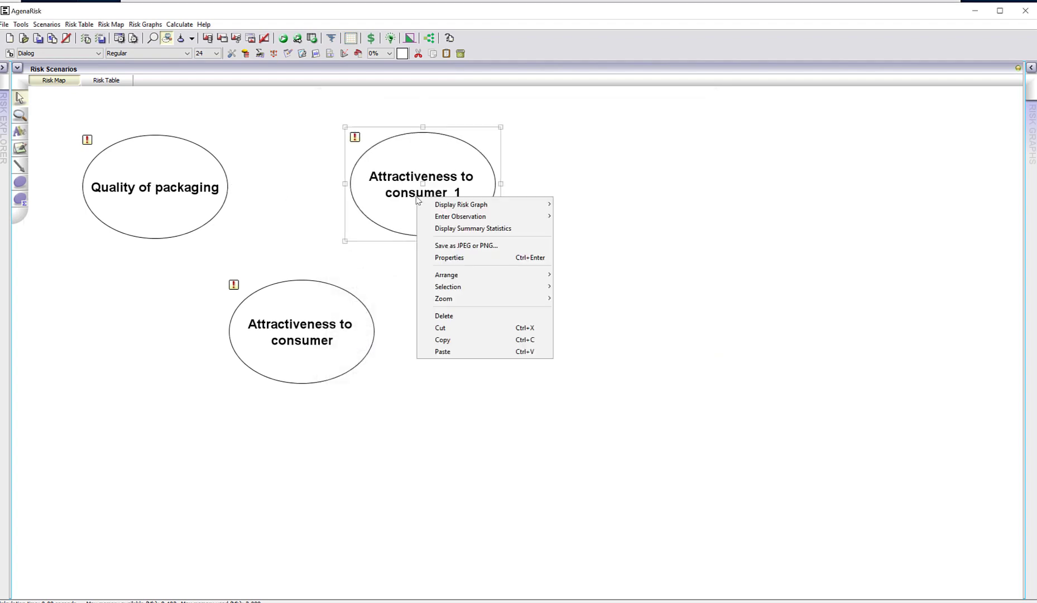
{"action": "left_click", "coordinate": [451, 257]}
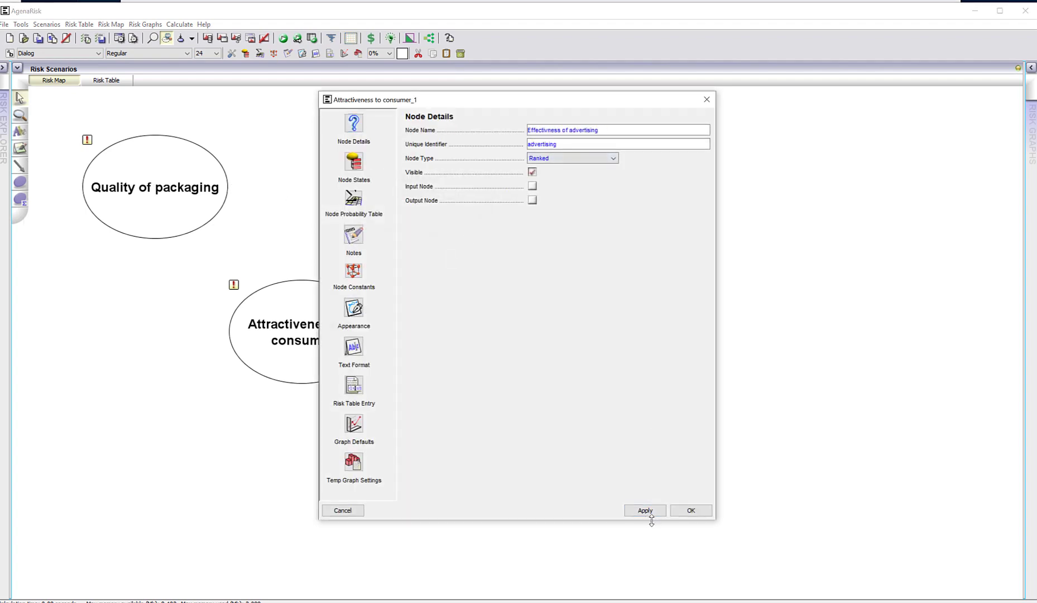
{"action": "left_click", "coordinate": [645, 510]}
{"action": "left_click", "coordinate": [686, 509]}
Step: Link Quality of packaging and Effectivness of advertising as parents of the Attractiveness to consumer node
{"action": "left_click", "coordinate": [20, 167]}
{"action": "left_click_drag", "start_coordinate": [193, 220], "coordinate": [265, 311]}
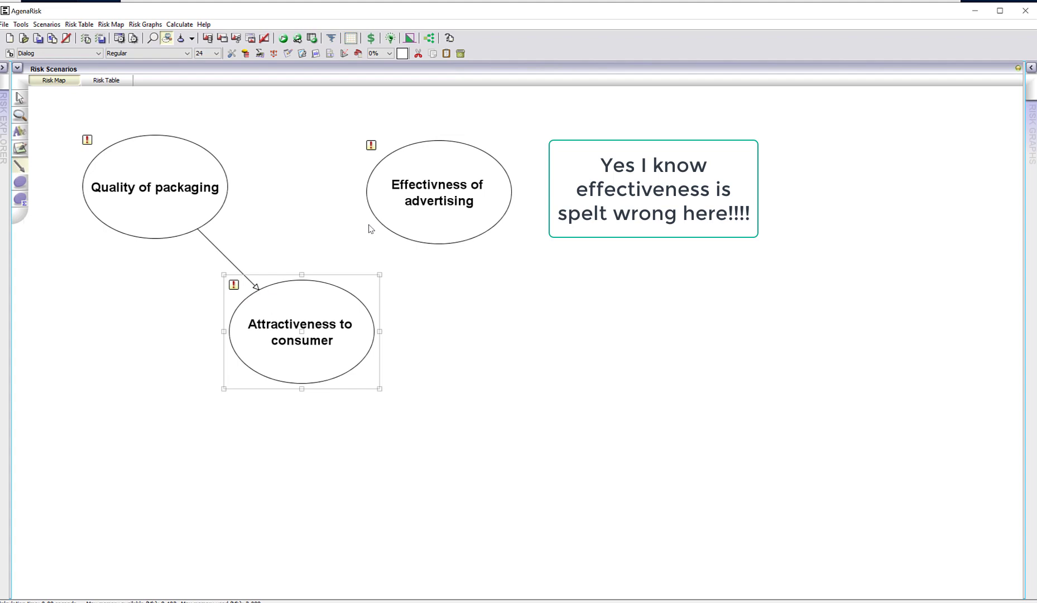
{"action": "mouse_move", "coordinate": [402, 232]}
{"action": "left_mouse_down"}
{"action": "mouse_move", "coordinate": [301, 307]}
{"action": "mouse_move", "coordinate": [267, 308]}
{"action": "left_mouse_up"}
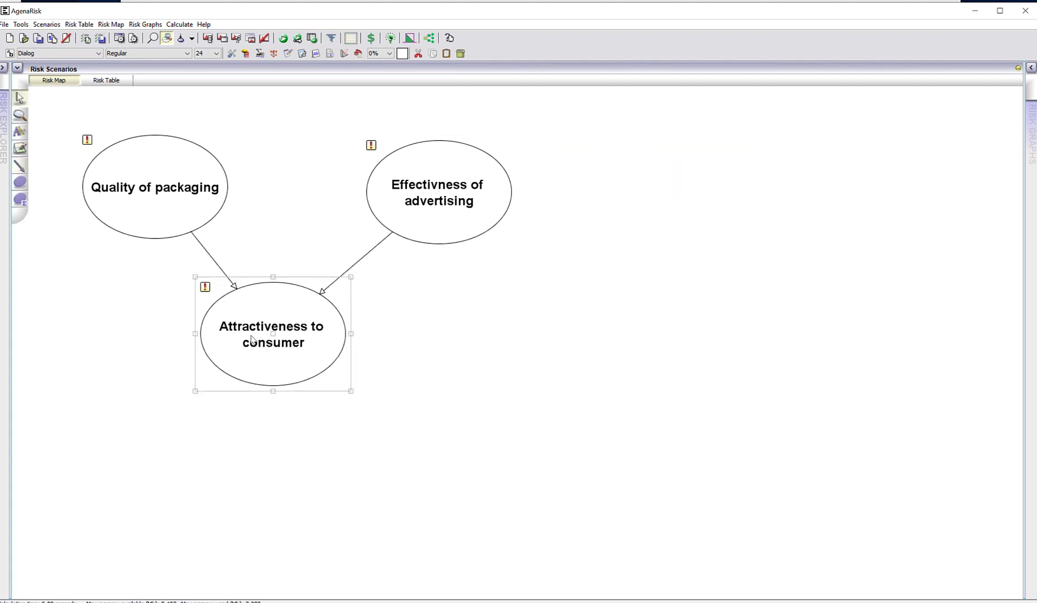
Step: Open the probability table of Attractiveness to consumer and widen it to examine the parent state combinations
{"action": "left_click", "coordinate": [260, 53]}
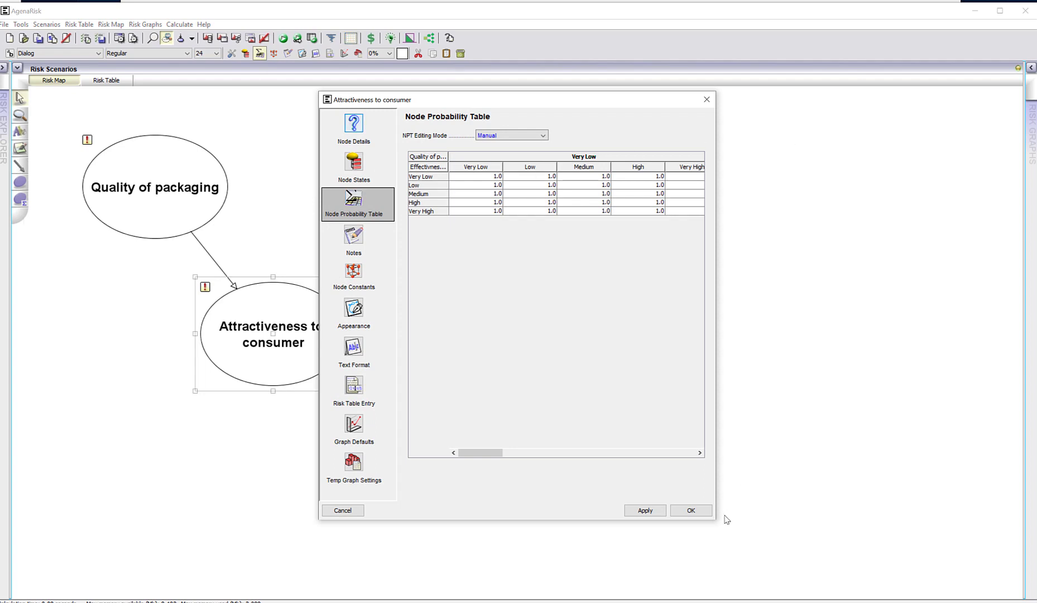
{"action": "mouse_move", "coordinate": [466, 450]}
{"action": "left_mouse_down"}
{"action": "mouse_move", "coordinate": [679, 470]}
{"action": "mouse_move", "coordinate": [442, 473]}
{"action": "mouse_move", "coordinate": [682, 468]}
{"action": "mouse_move", "coordinate": [474, 466]}
{"action": "left_mouse_up"}
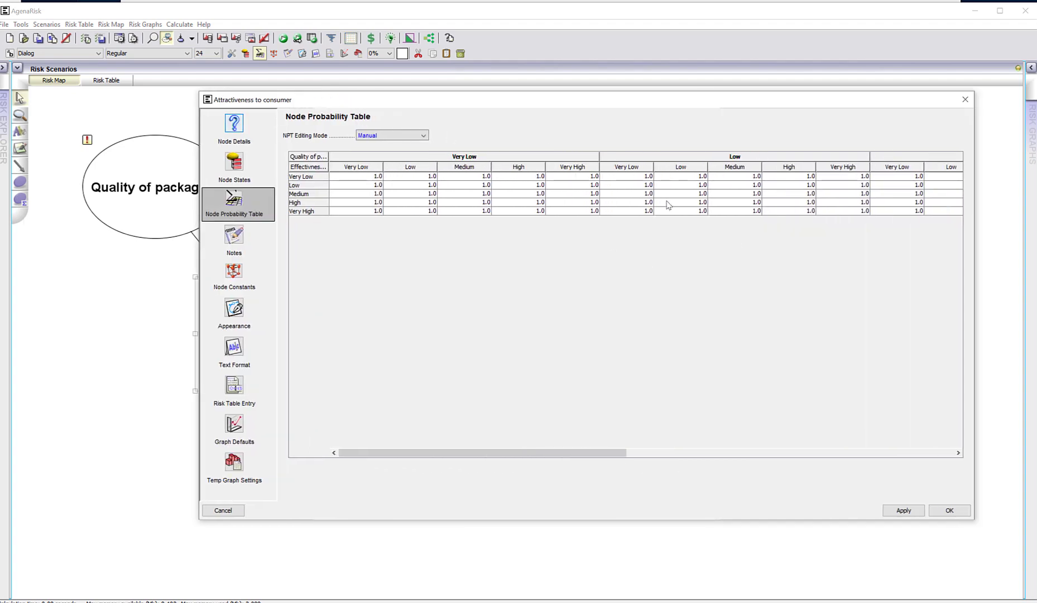
{"action": "left_click_drag", "start_coordinate": [329, 161], "coordinate": [378, 162]}
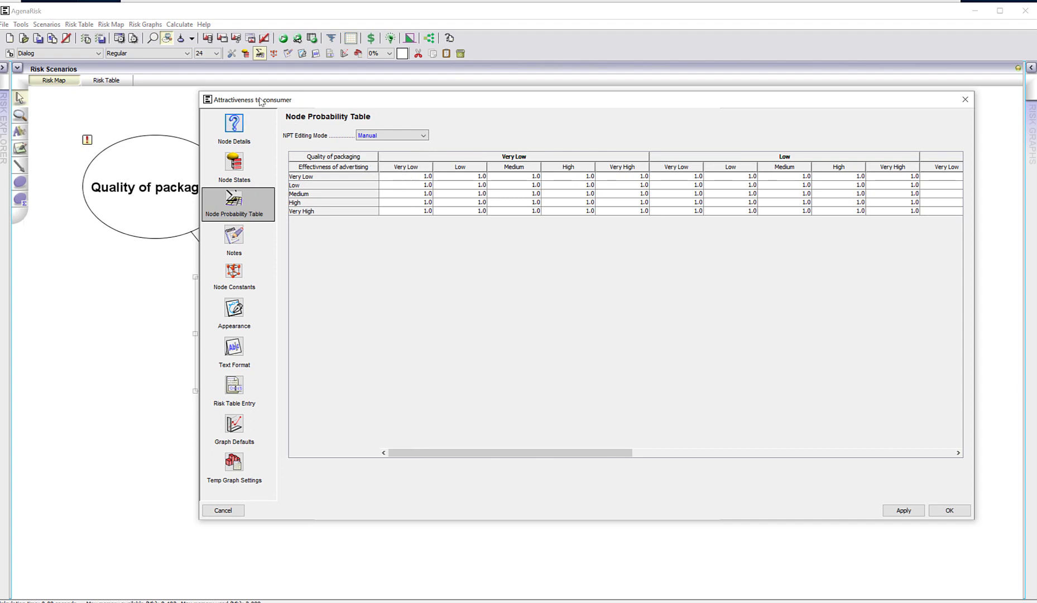
Step: Try filling the first probability column manually with 9 for Very Low and 0 for Medium and High, and close without applying
{"action": "left_click", "coordinate": [426, 176]}
{"action": "type", "text": "9"}
{"action": "key", "text": "Return"}
{"action": "key", "text": "Return"}
{"action": "type", "text": "0"}
{"action": "key", "text": "Return"}
{"action": "type", "text": "0"}
{"action": "key", "text": "Return"}
{"action": "type", "text": "0"}
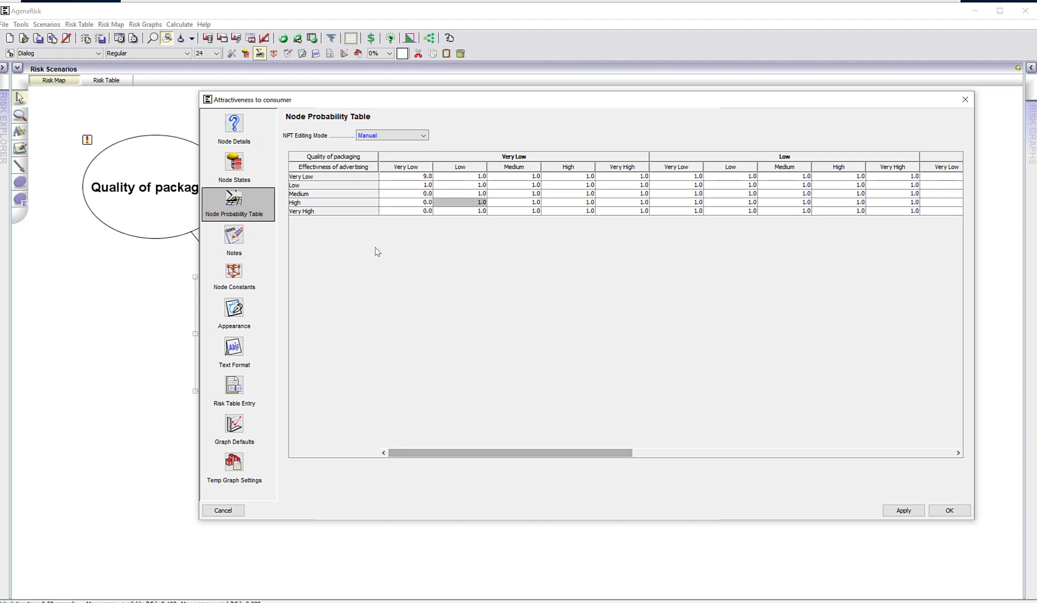
{"action": "left_click_drag", "start_coordinate": [427, 452], "coordinate": [363, 454]}
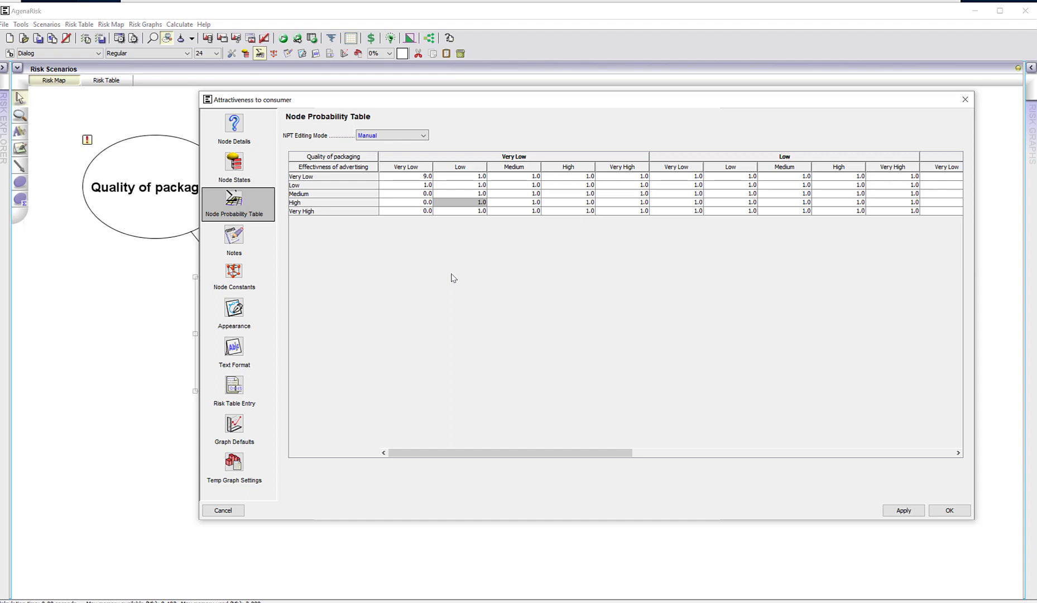
{"action": "left_click", "coordinate": [964, 99]}
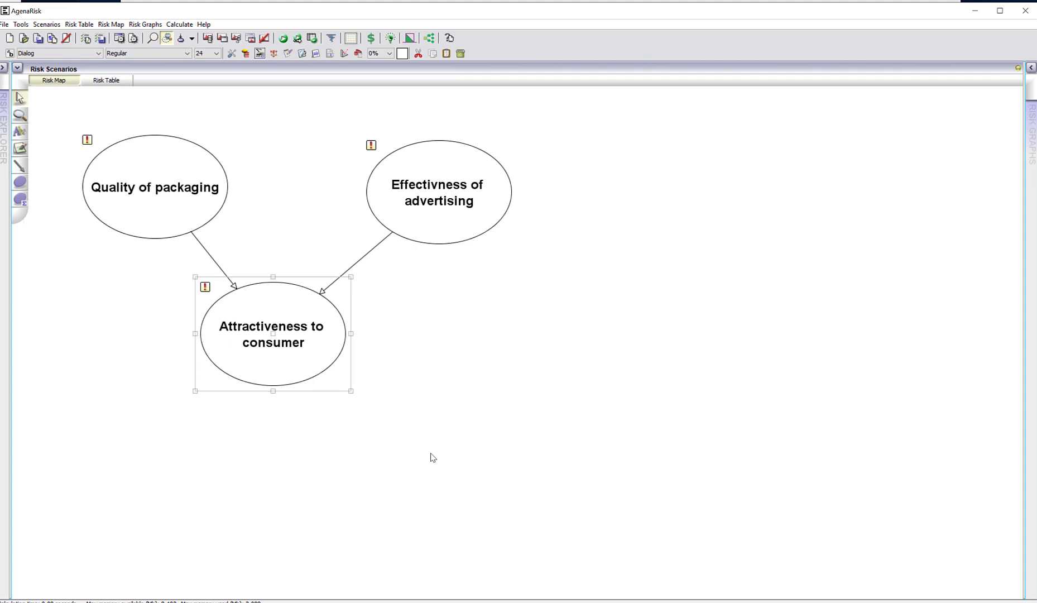
Step: Reopen the probability table of Attractiveness to consumer and set its editing mode to Expression
{"action": "right_click", "coordinate": [283, 375]}
{"action": "left_click", "coordinate": [285, 352]}
{"action": "left_click", "coordinate": [260, 53]}
{"action": "left_click", "coordinate": [531, 136]}
{"action": "left_click", "coordinate": [518, 155]}
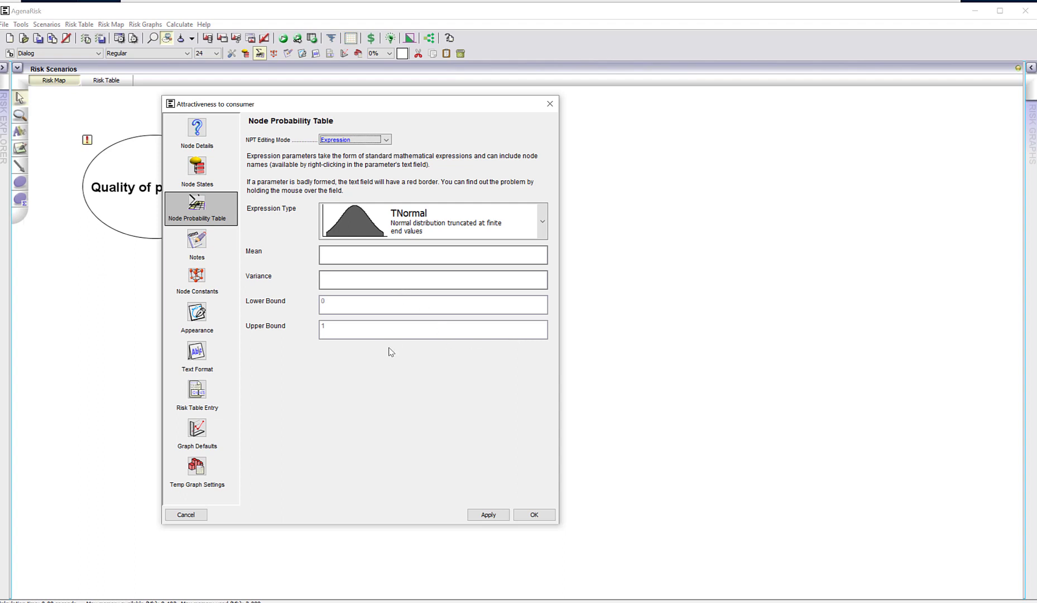
Step: Define the TNormal mean as a WeightedMean of both parents, with weight 1.0 for packaging and 2.0 for advertising, and accept it
{"action": "right_click", "coordinate": [366, 256]}
{"action": "mouse_move", "coordinate": [457, 277]}
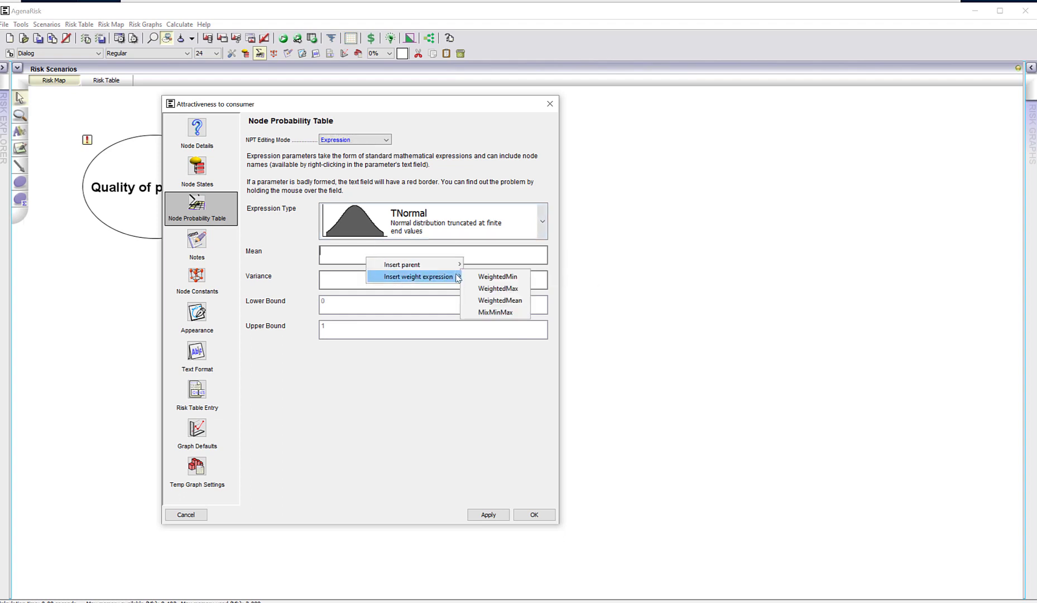
{"action": "left_click", "coordinate": [496, 304]}
{"action": "left_click", "coordinate": [420, 288]}
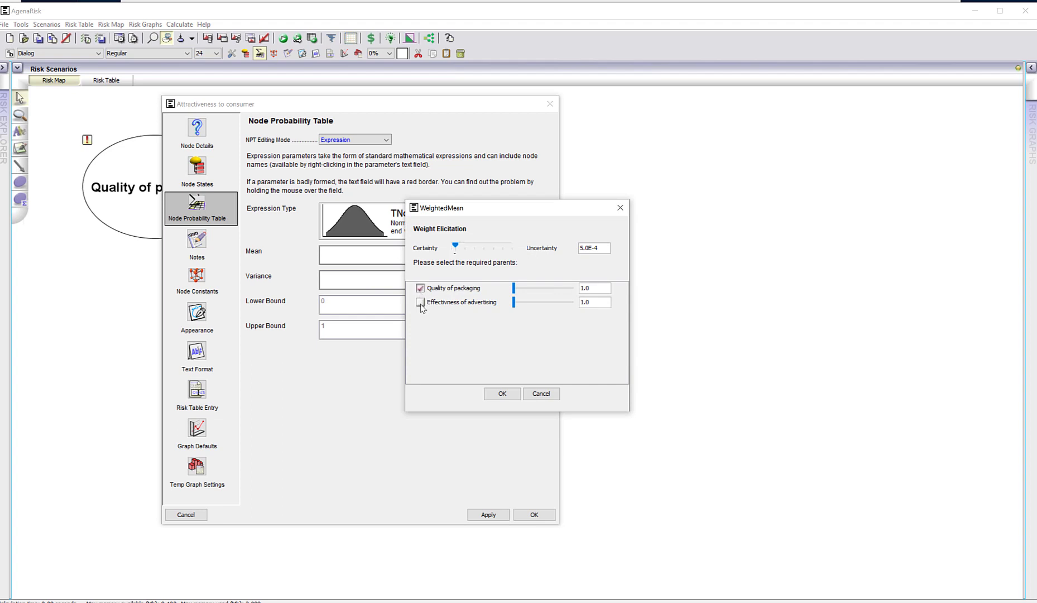
{"action": "left_click_drag", "start_coordinate": [516, 305], "coordinate": [530, 309]}
{"action": "left_click", "coordinate": [502, 392]}
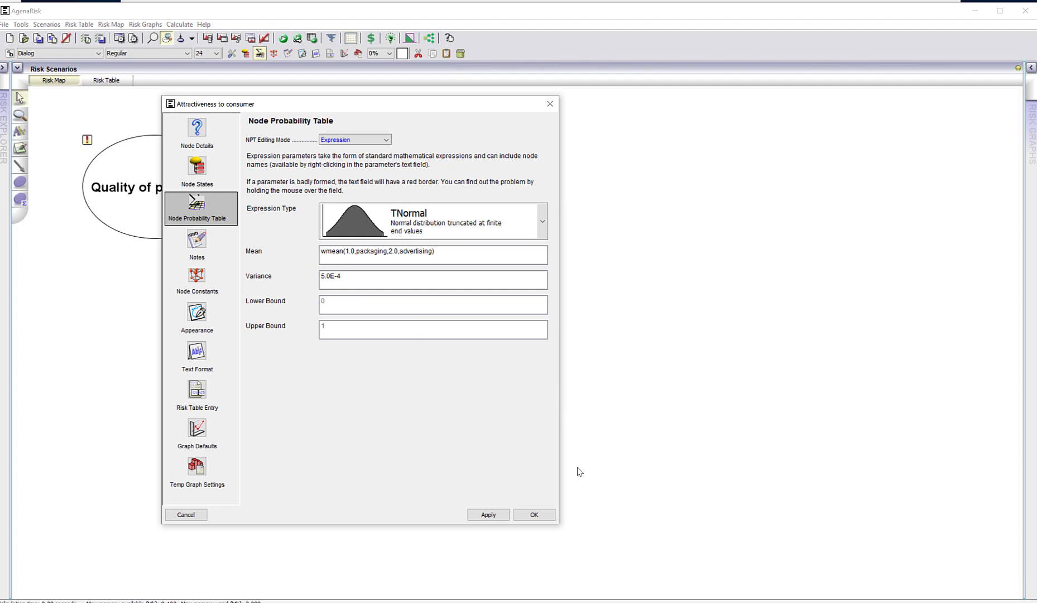
{"action": "left_click", "coordinate": [534, 514]}
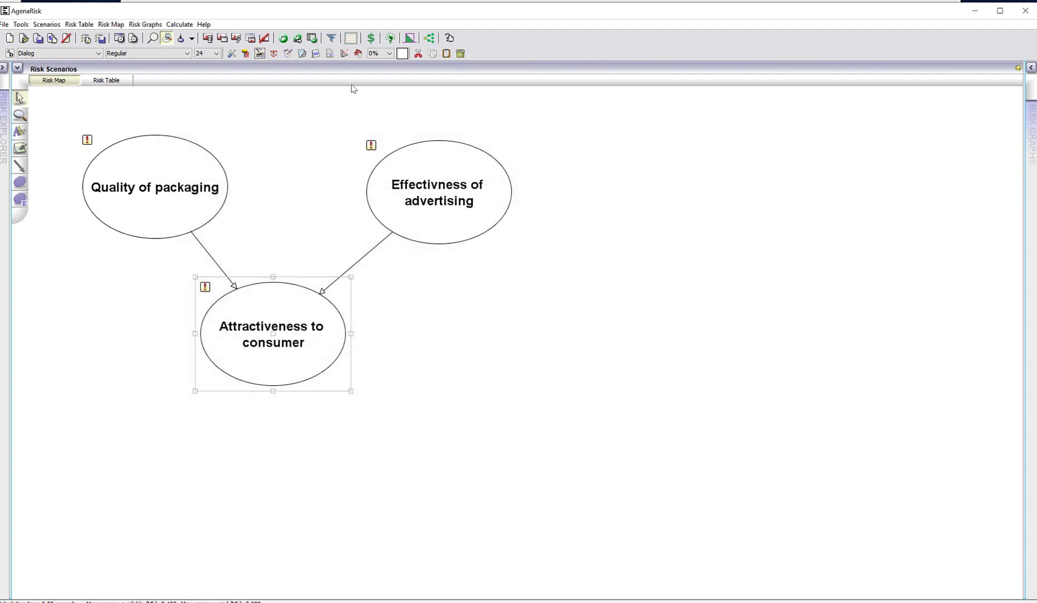
Step: Calculate the model and display the risk graphs of Quality of packaging and Effectivness of advertising on the map
{"action": "left_click", "coordinate": [283, 38]}
{"action": "double_click", "coordinate": [174, 195]}
{"action": "double_click", "coordinate": [456, 214]}
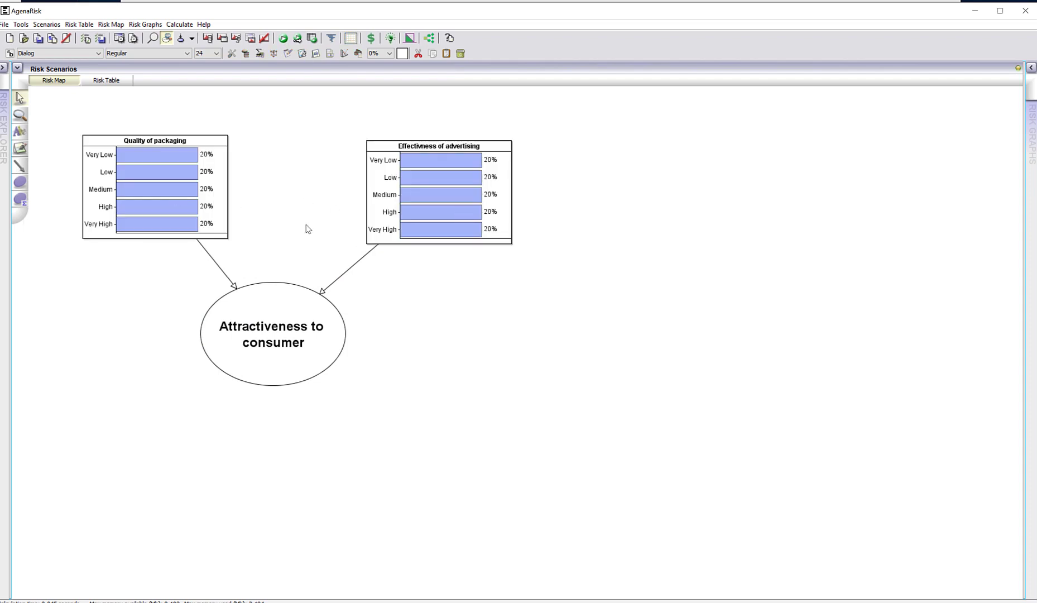
Step: Display the risk graph of Attractiveness to consumer, and calculate the model with a Very Low observation for Quality of packaging
{"action": "double_click", "coordinate": [266, 372]}
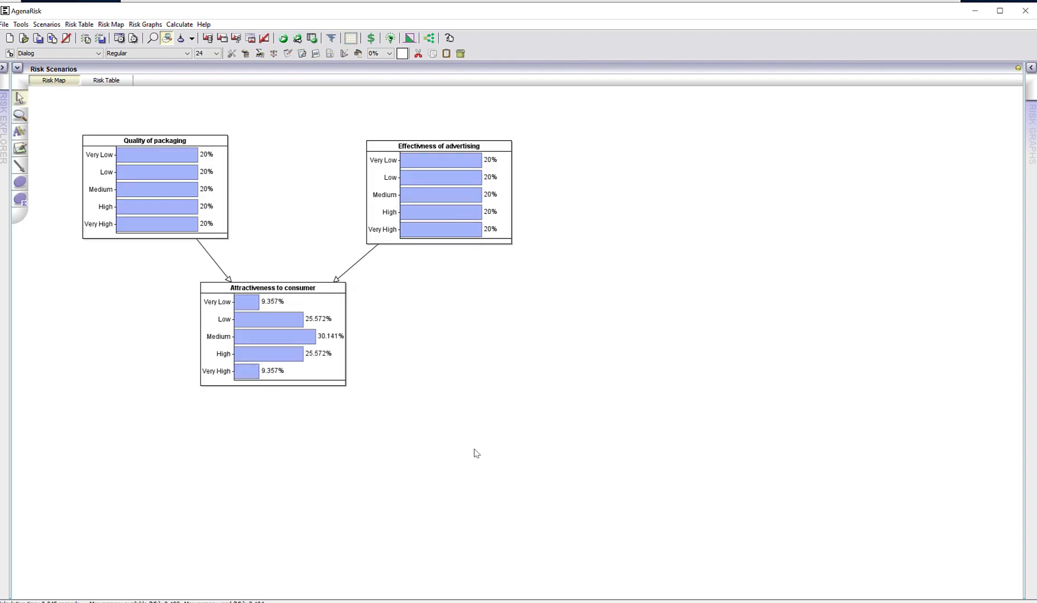
{"action": "right_click", "coordinate": [185, 191]}
{"action": "mouse_move", "coordinate": [278, 210]}
{"action": "mouse_move", "coordinate": [349, 208]}
{"action": "left_click", "coordinate": [391, 210]}
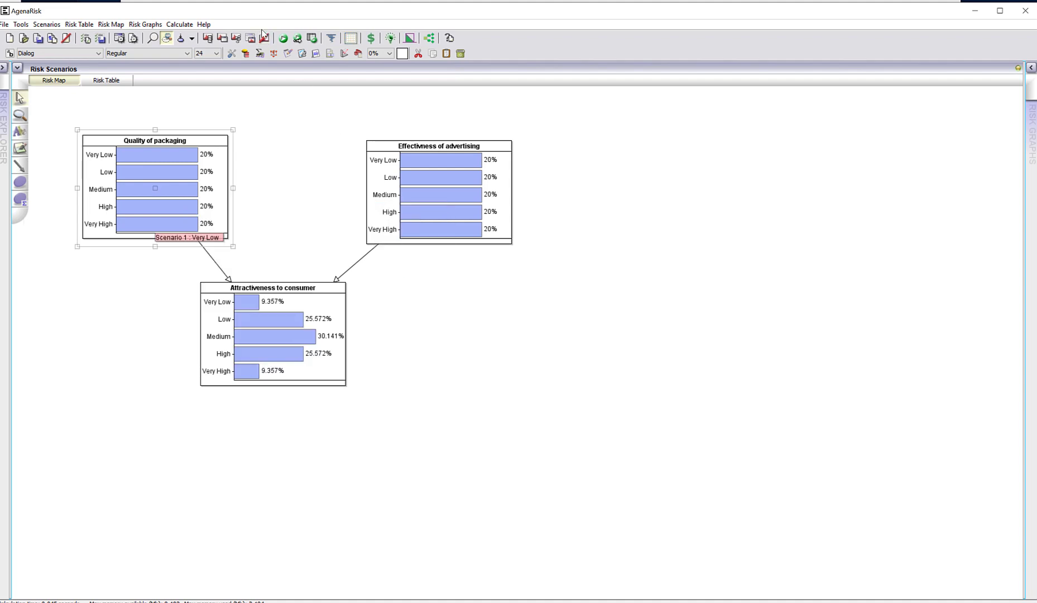
{"action": "left_click", "coordinate": [283, 38]}
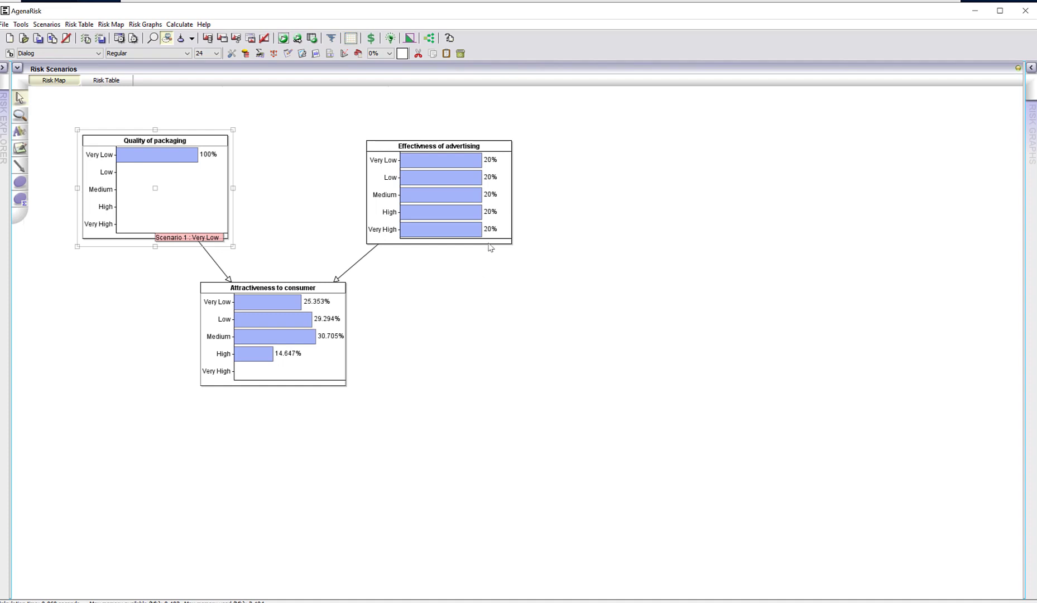
Step: Enter a Very Low observation for Effectivness of advertising in Scenario 1 and calculate the model
{"action": "right_click", "coordinate": [453, 223]}
{"action": "mouse_move", "coordinate": [530, 241]}
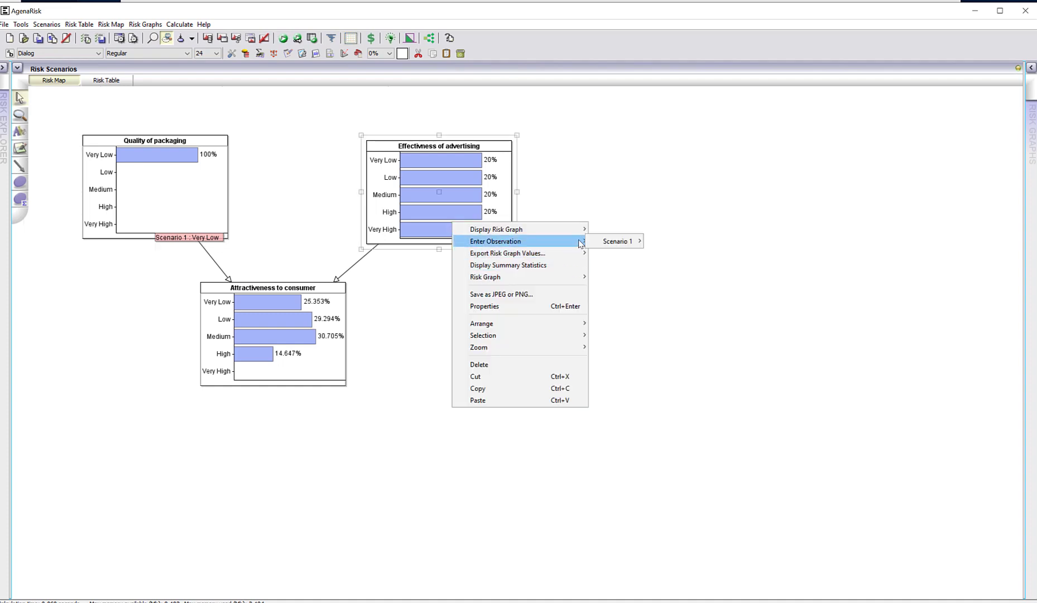
{"action": "mouse_move", "coordinate": [614, 246]}
{"action": "left_click", "coordinate": [671, 241]}
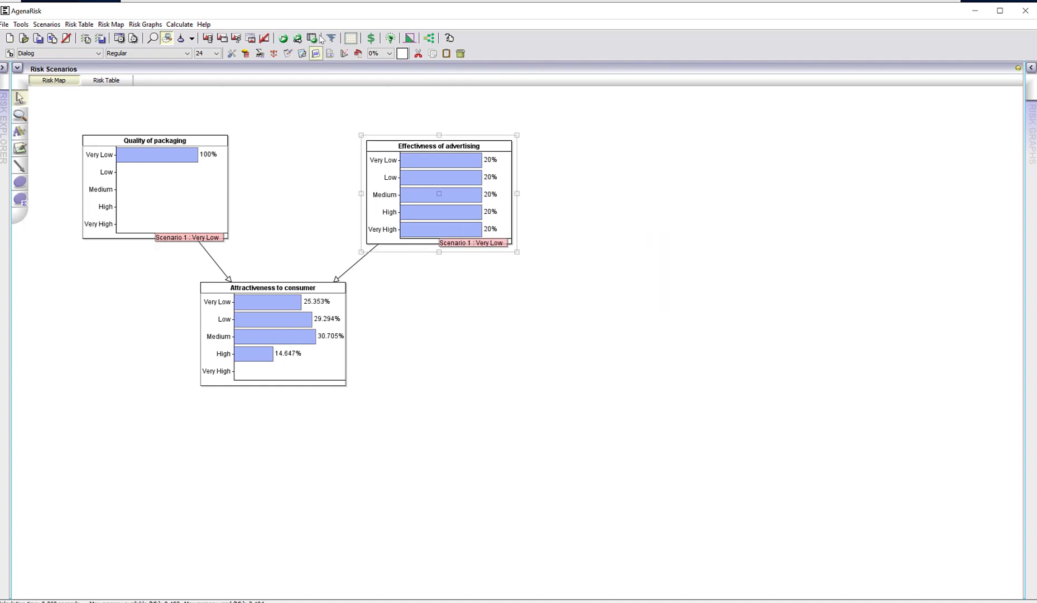
{"action": "left_click", "coordinate": [284, 38]}
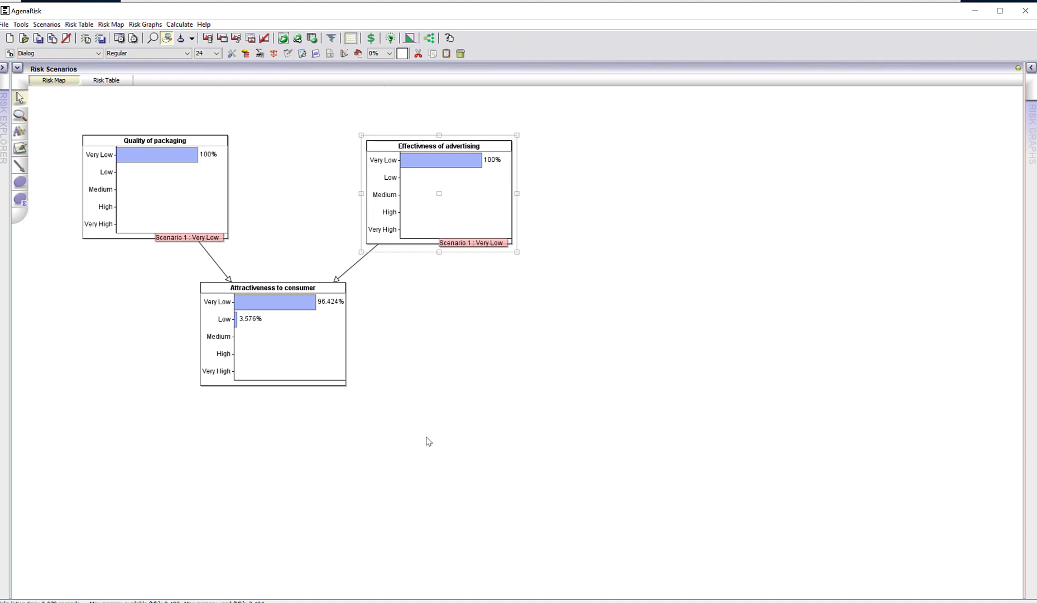
Step: Change the Scenario 1 observation of Quality of packaging to Very High and calculate the model
{"action": "right_click", "coordinate": [187, 181]}
{"action": "mouse_move", "coordinate": [300, 198]}
{"action": "left_click", "coordinate": [399, 246]}
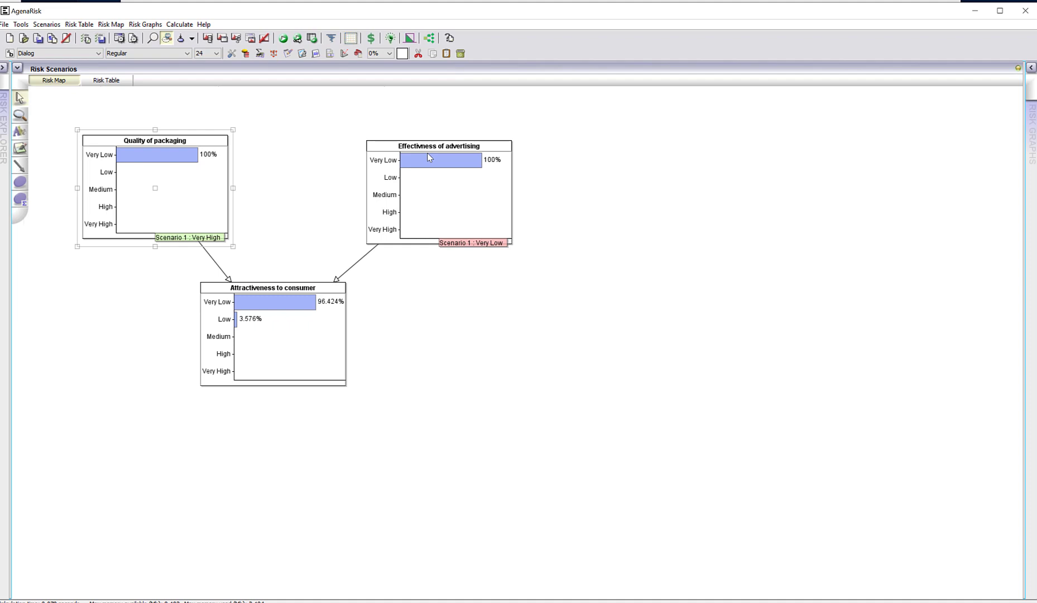
{"action": "left_click", "coordinate": [282, 38]}
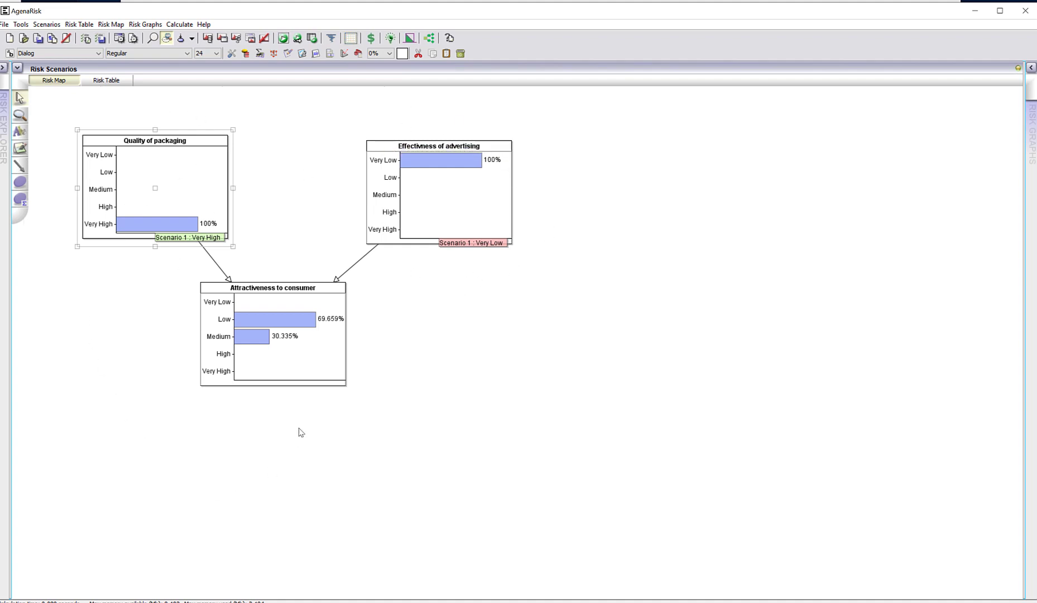
Step: Set the TNormal variance of Attractiveness to consumer to 0.01 and recalculate the model
{"action": "left_click", "coordinate": [277, 357]}
{"action": "double_click", "coordinate": [301, 335]}
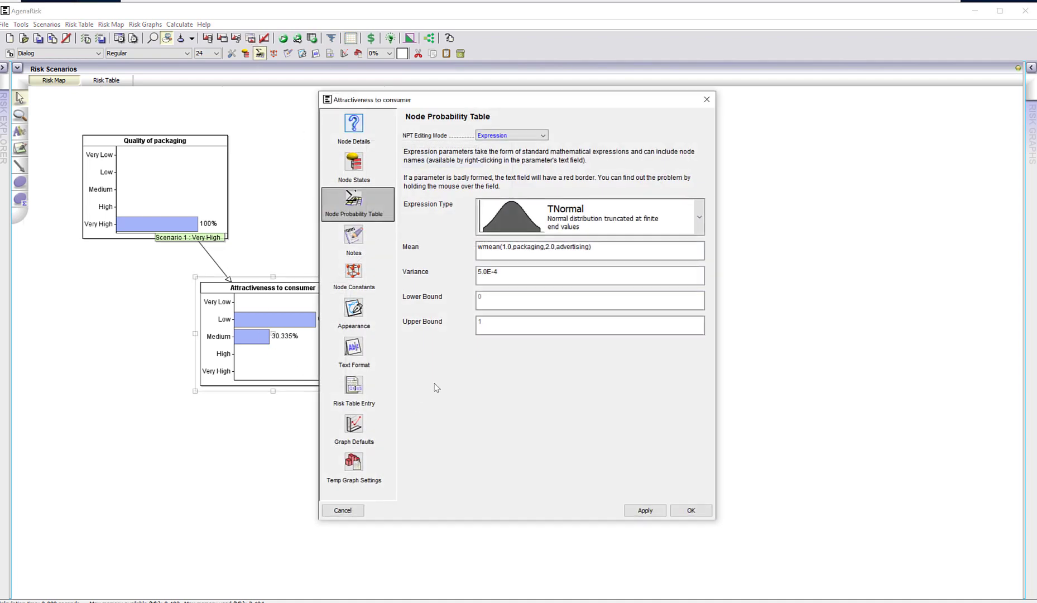
{"action": "left_click_drag", "start_coordinate": [497, 272], "coordinate": [472, 275]}
{"action": "type", "text": "0.01"}
{"action": "left_click", "coordinate": [690, 510]}
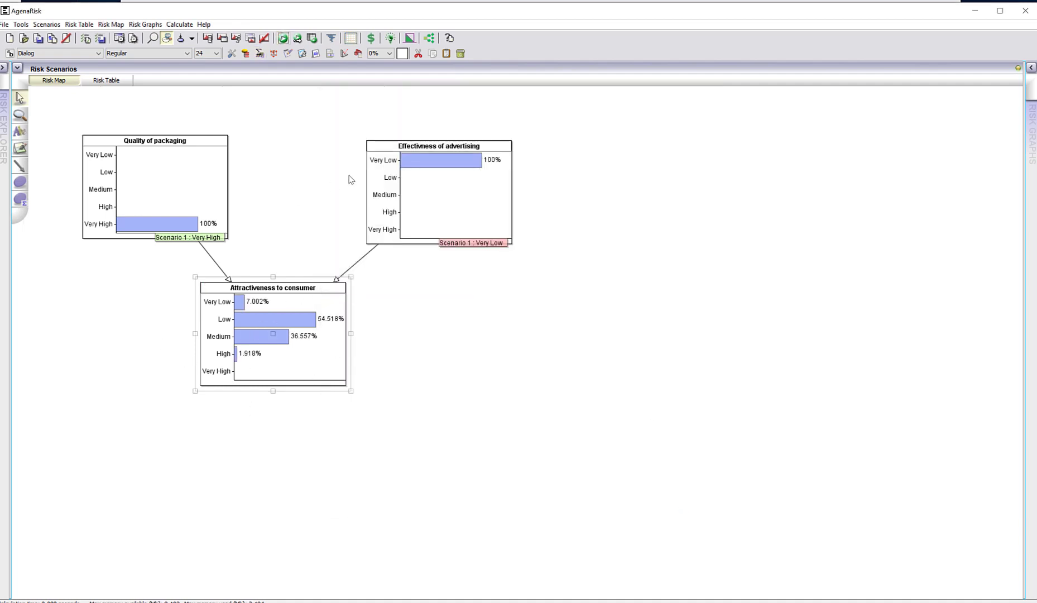
Step: Clear all entered data for the entire model
{"action": "key", "text": "alt+t"}
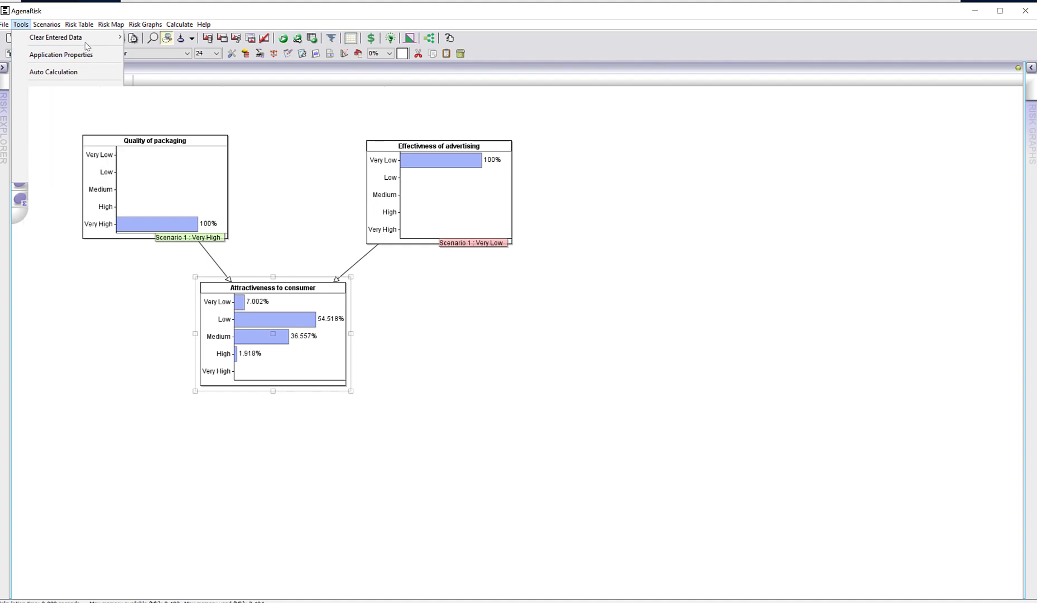
{"action": "mouse_move", "coordinate": [73, 37]}
{"action": "left_click", "coordinate": [161, 39]}
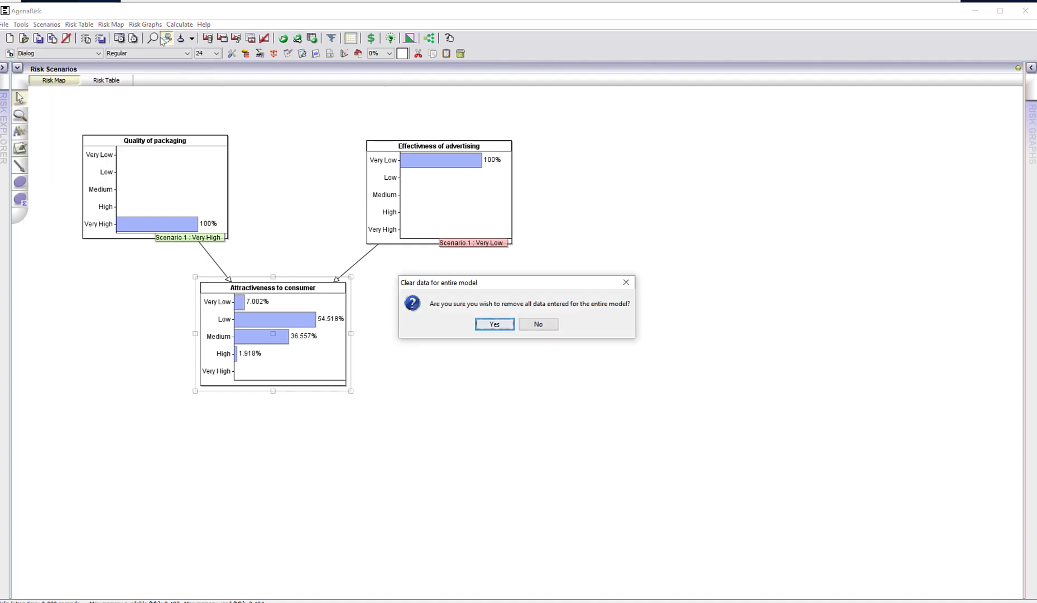
{"action": "left_click", "coordinate": [485, 324]}
Step: Examine the generated probability table of Attractiveness to consumer in Manual editing mode, and close it without applying
{"action": "left_click", "coordinate": [260, 54]}
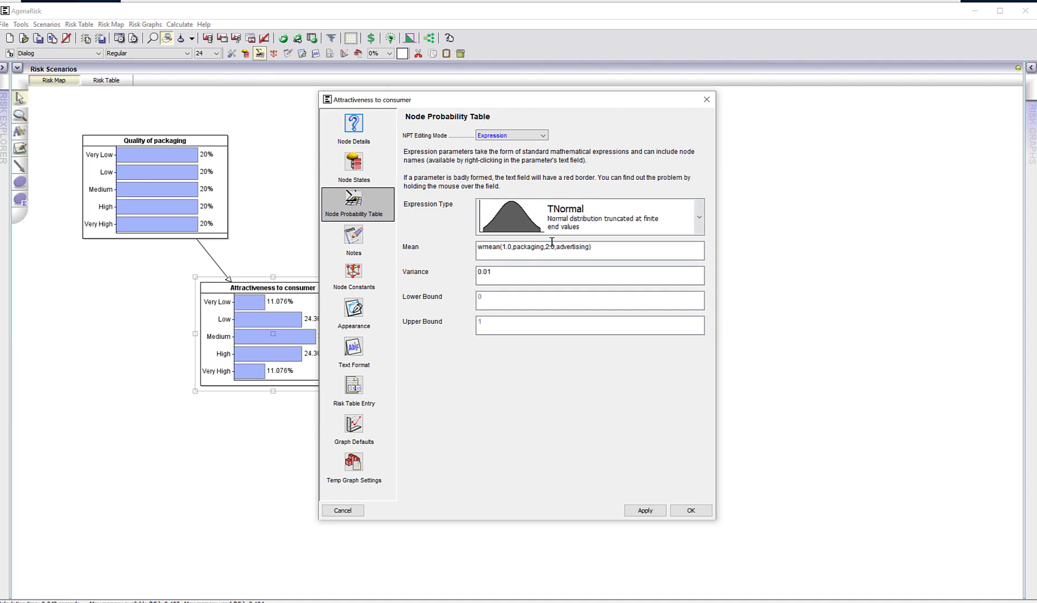
{"action": "left_click", "coordinate": [544, 137]}
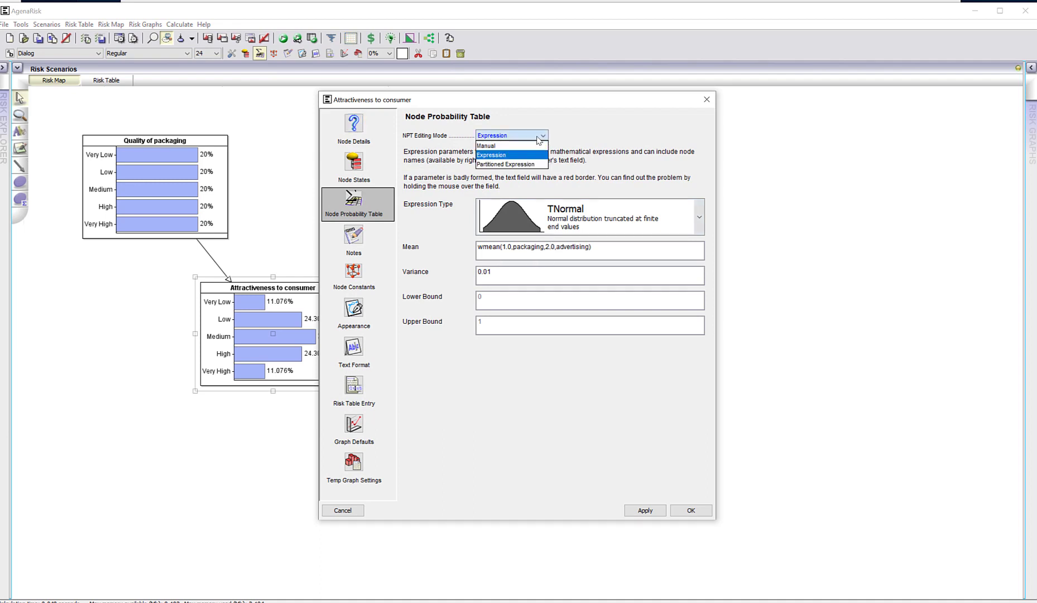
{"action": "left_click", "coordinate": [512, 147]}
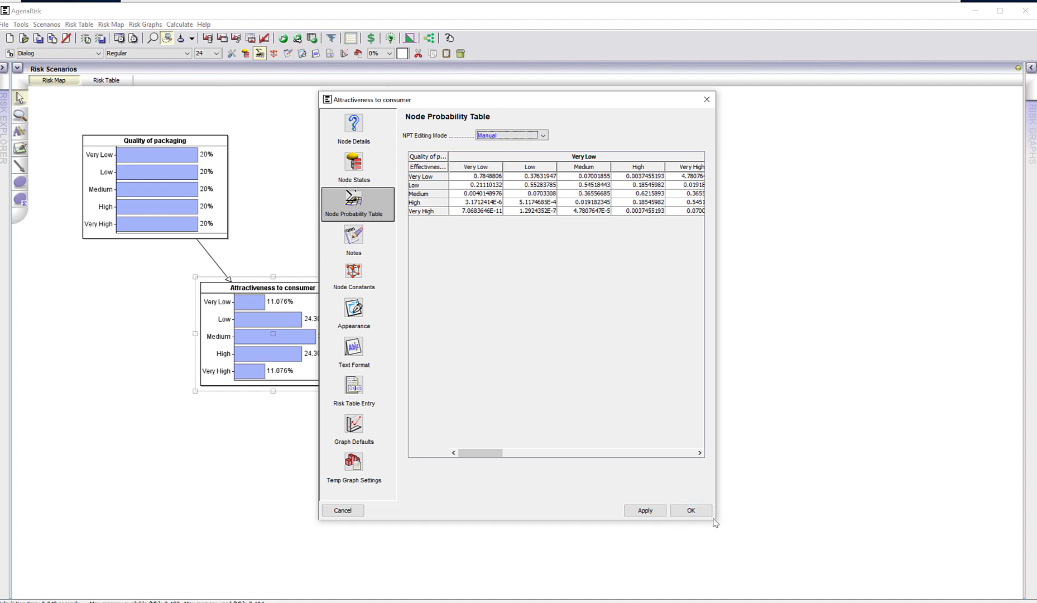
{"action": "left_click_drag", "start_coordinate": [715, 520], "coordinate": [873, 530]}
{"action": "left_click_drag", "start_coordinate": [495, 462], "coordinate": [408, 455]}
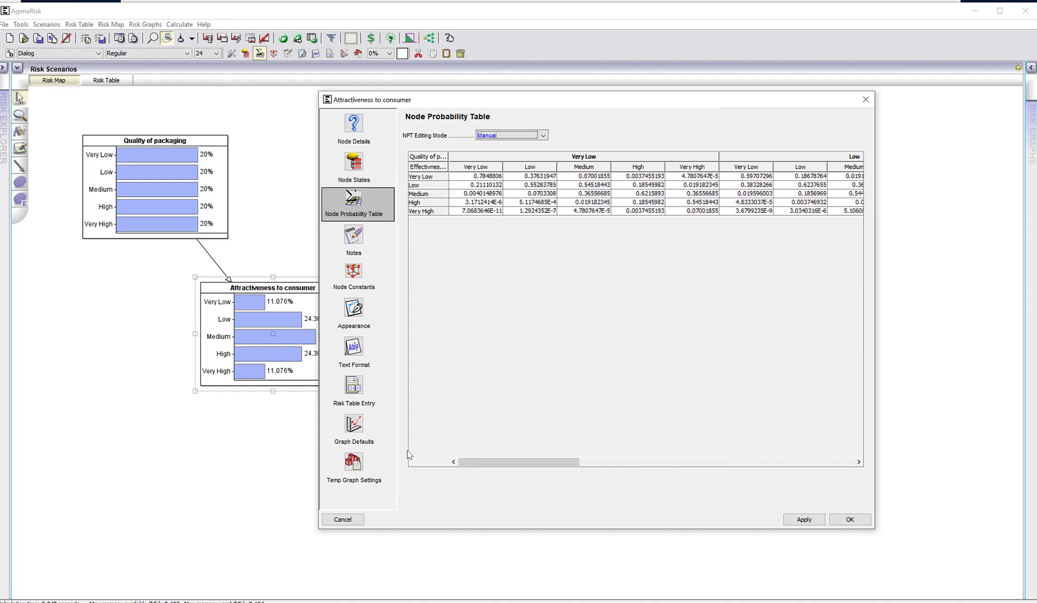
{"action": "left_click", "coordinate": [865, 100]}
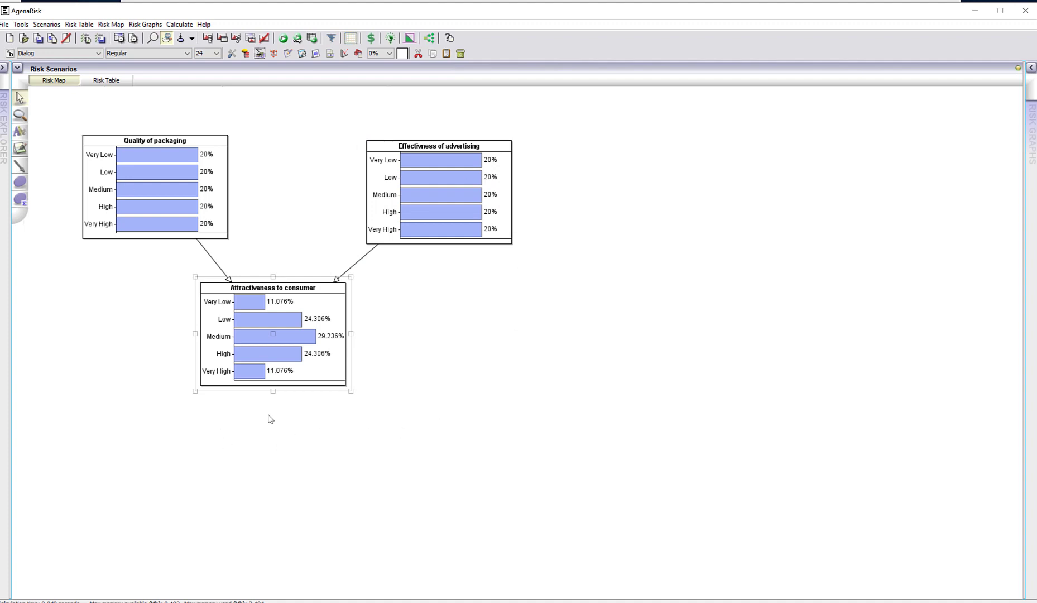
Step: Enter a High observation for Attractiveness to consumer in Scenario 1 and calculate the model
{"action": "right_click", "coordinate": [295, 358]}
{"action": "mouse_move", "coordinate": [338, 375]}
{"action": "mouse_move", "coordinate": [459, 375]}
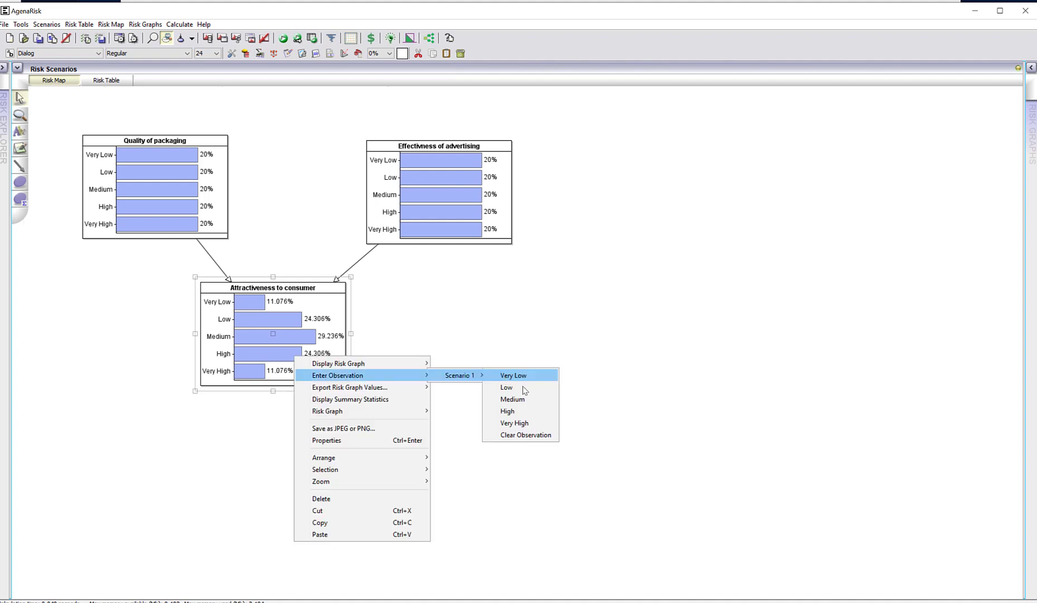
{"action": "left_click", "coordinate": [512, 413]}
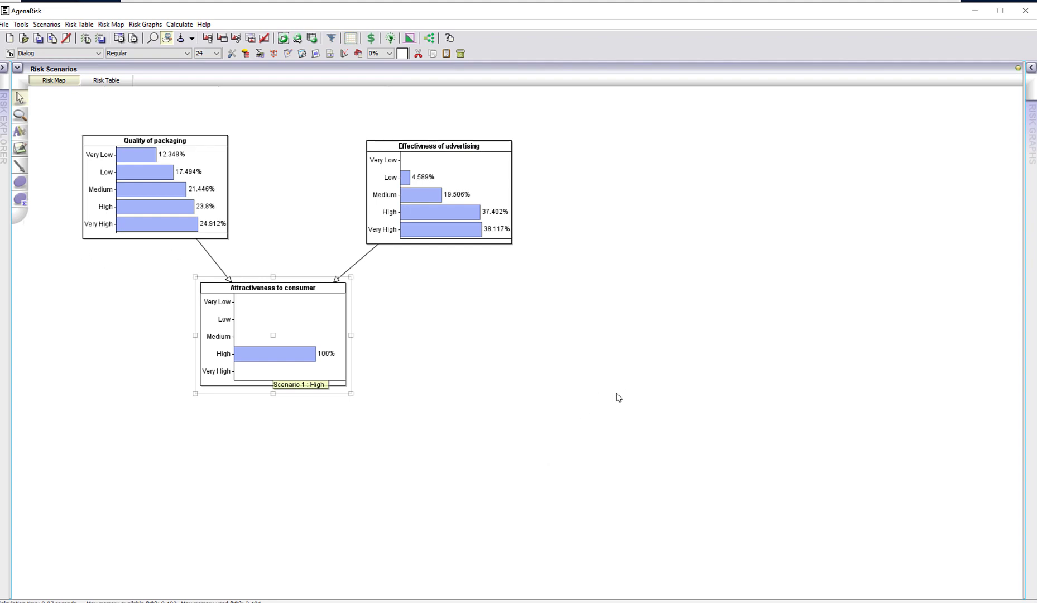
Step: Enter a Low observation for Effectivness of advertising in Scenario 1 and calculate the model
{"action": "right_click", "coordinate": [499, 199]}
{"action": "mouse_move", "coordinate": [536, 214]}
{"action": "left_click", "coordinate": [718, 225]}
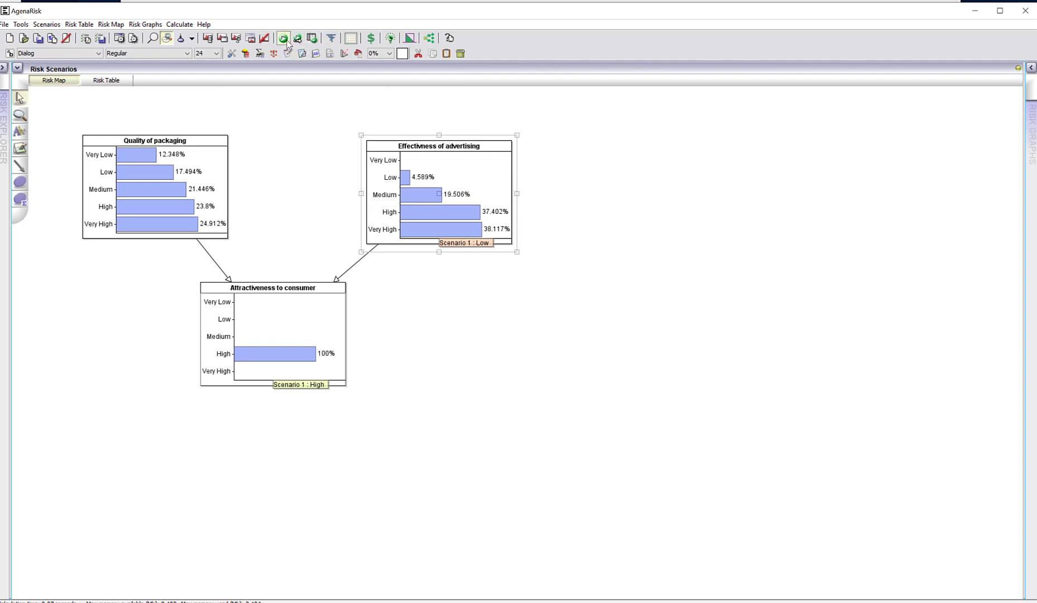
{"action": "left_click", "coordinate": [283, 38]}
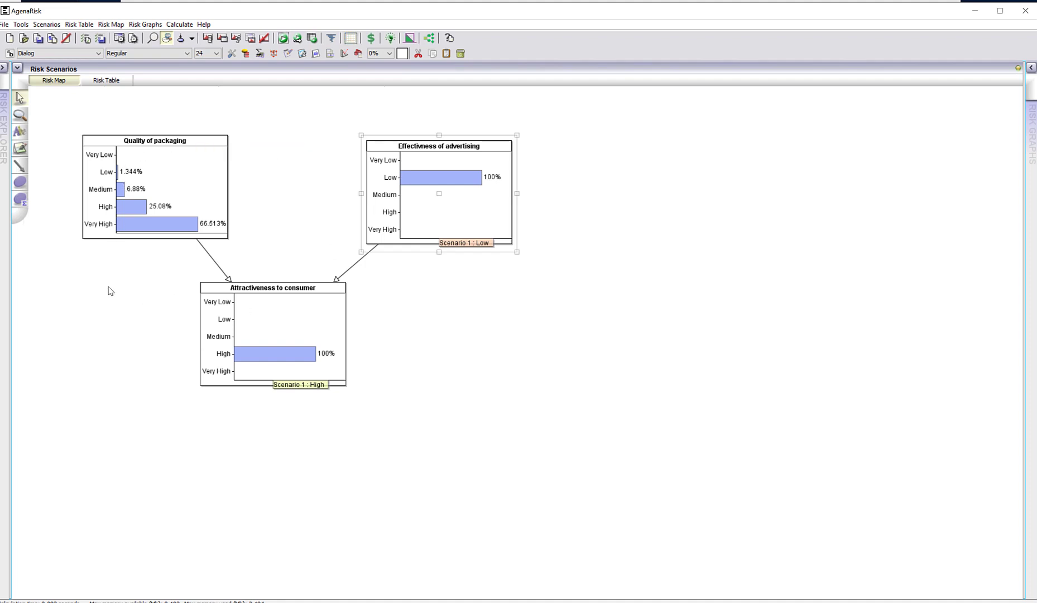
Step: Change the Scenario 1 observation of Effectivness of advertising to Very High and recalculate the model
{"action": "right_click", "coordinate": [477, 209]}
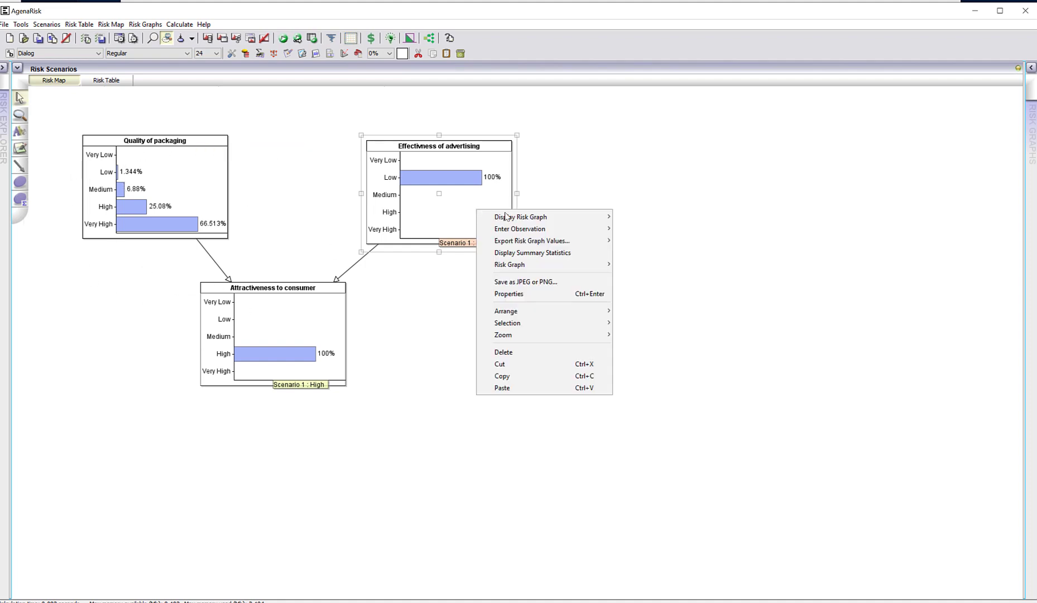
{"action": "mouse_move", "coordinate": [519, 229]}
{"action": "mouse_move", "coordinate": [642, 228]}
{"action": "left_click", "coordinate": [694, 277]}
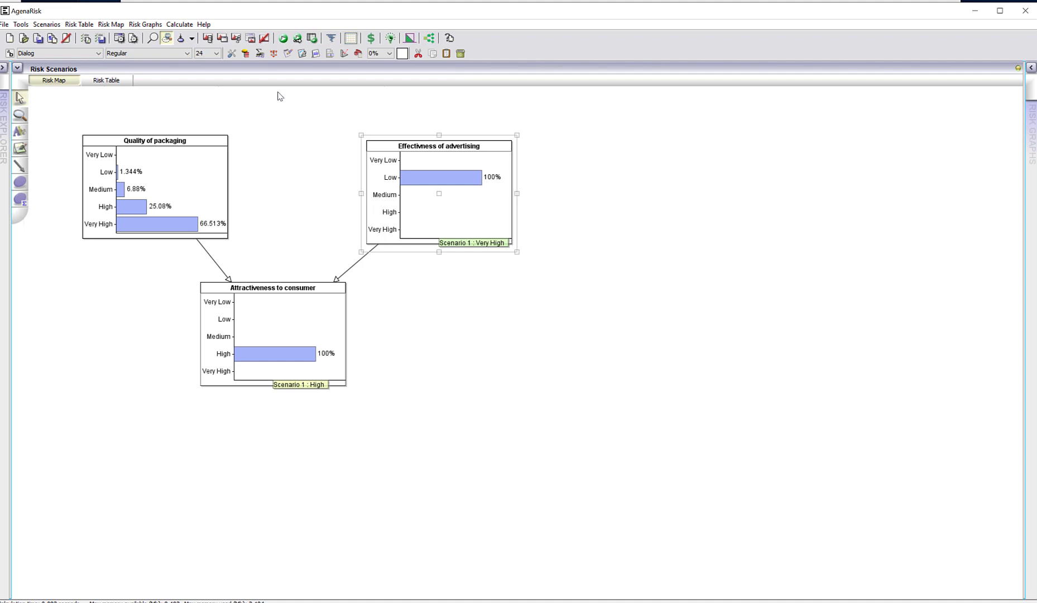
{"action": "left_click", "coordinate": [284, 38]}
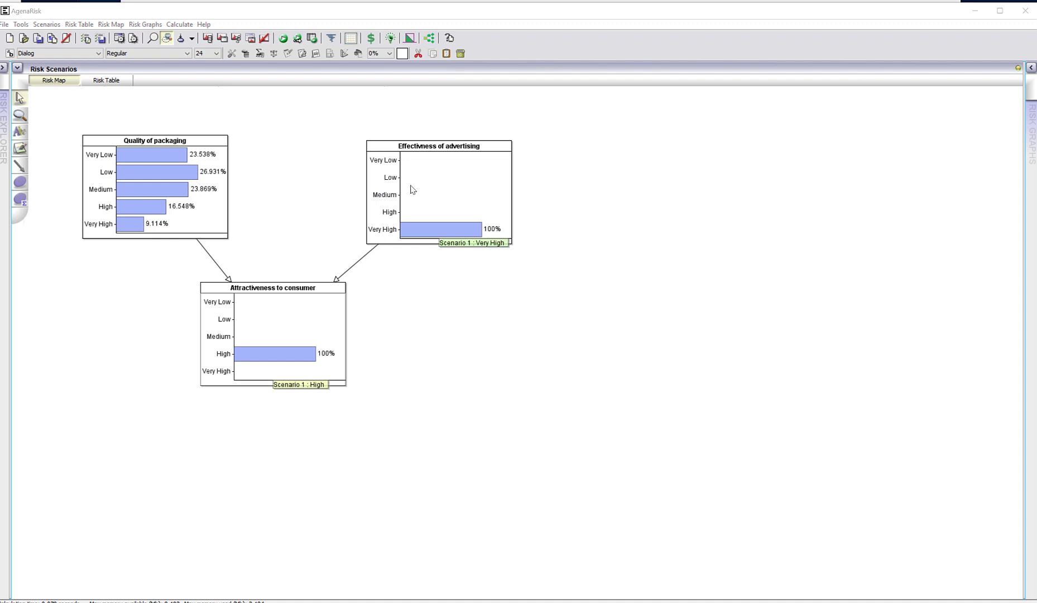
Step: Add a new node in the empty area beside the existing ones and name it Price with the unique identifier price
{"action": "left_click", "coordinate": [286, 168]}
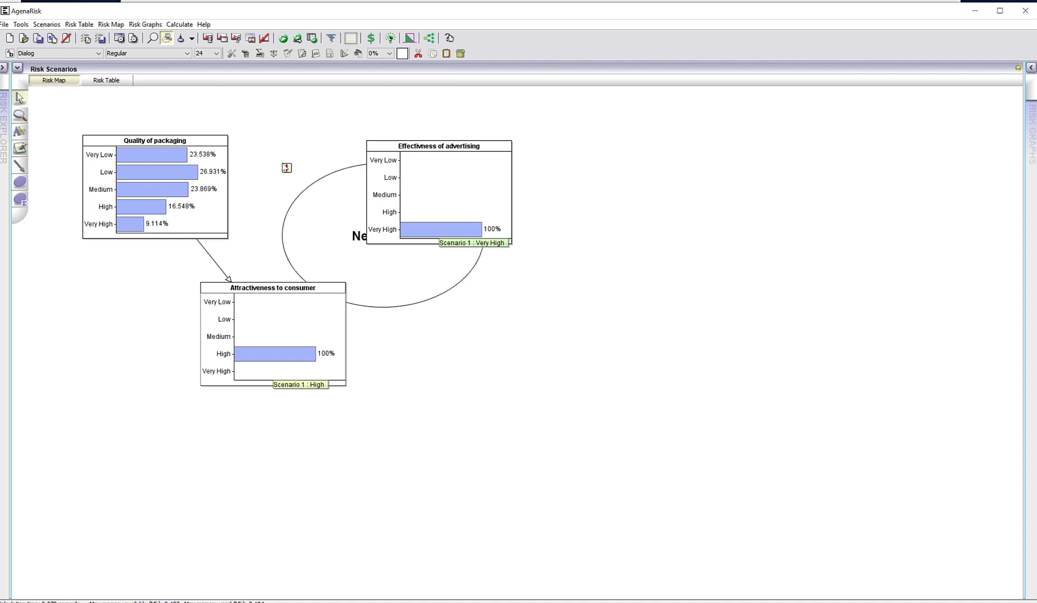
{"action": "left_click_drag", "start_coordinate": [394, 233], "coordinate": [595, 304]}
{"action": "right_click", "coordinate": [595, 318]}
{"action": "left_click", "coordinate": [633, 343]}
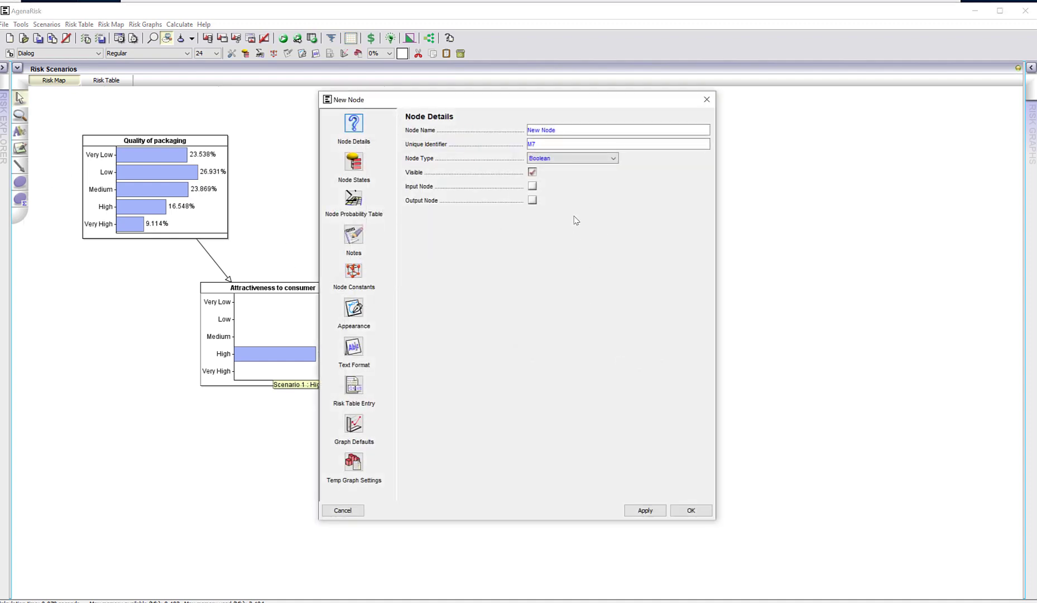
{"action": "triple_click", "coordinate": [559, 130]}
{"action": "type", "text": "Price"}
{"action": "triple_click", "coordinate": [547, 144]}
{"action": "type", "text": "price"}
Step: Make the Price node Ranked with the reversed state set Very High -> Very Low (5), and accept its properties
{"action": "left_click", "coordinate": [613, 158]}
{"action": "left_click", "coordinate": [554, 198]}
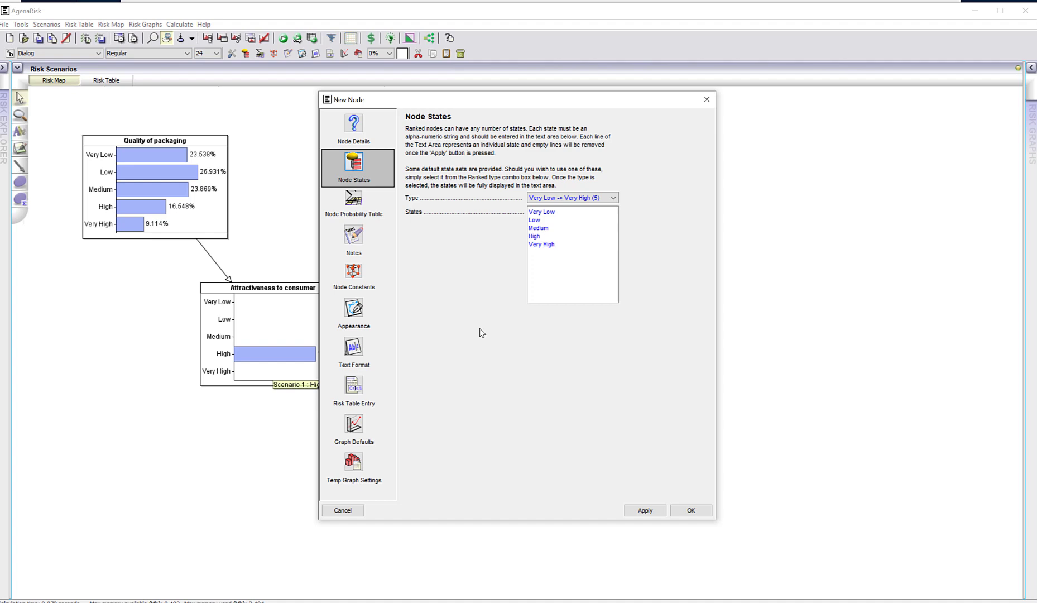
{"action": "left_click", "coordinate": [613, 198]}
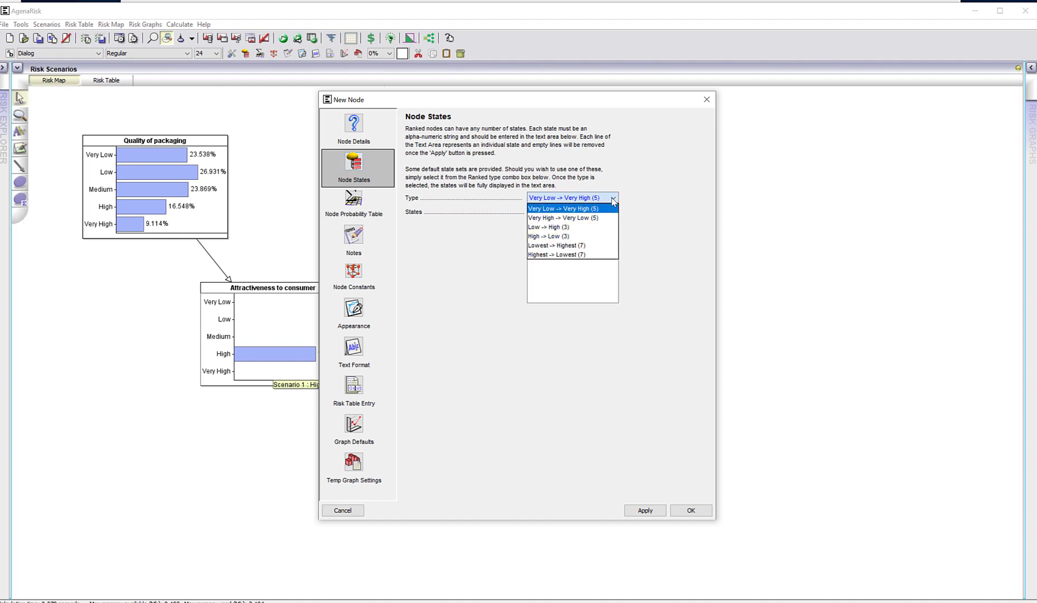
{"action": "left_click", "coordinate": [598, 210]}
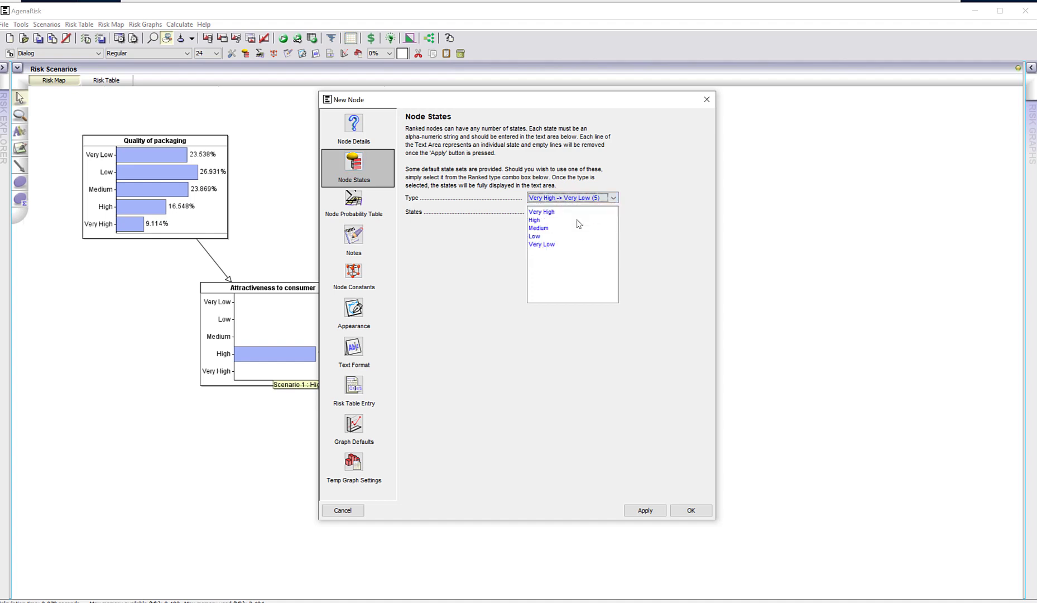
{"action": "left_click", "coordinate": [691, 511]}
Step: Link the Price node to Attractiveness to consumer as a parent
{"action": "left_click", "coordinate": [19, 166]}
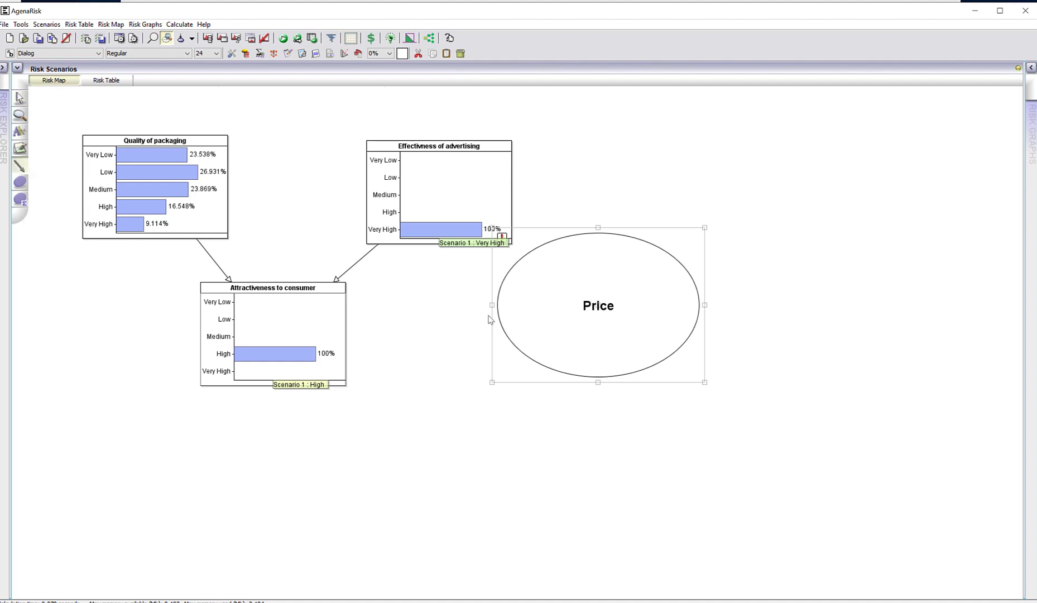
{"action": "left_click_drag", "start_coordinate": [514, 321], "coordinate": [317, 334]}
{"action": "left_click", "coordinate": [317, 333]}
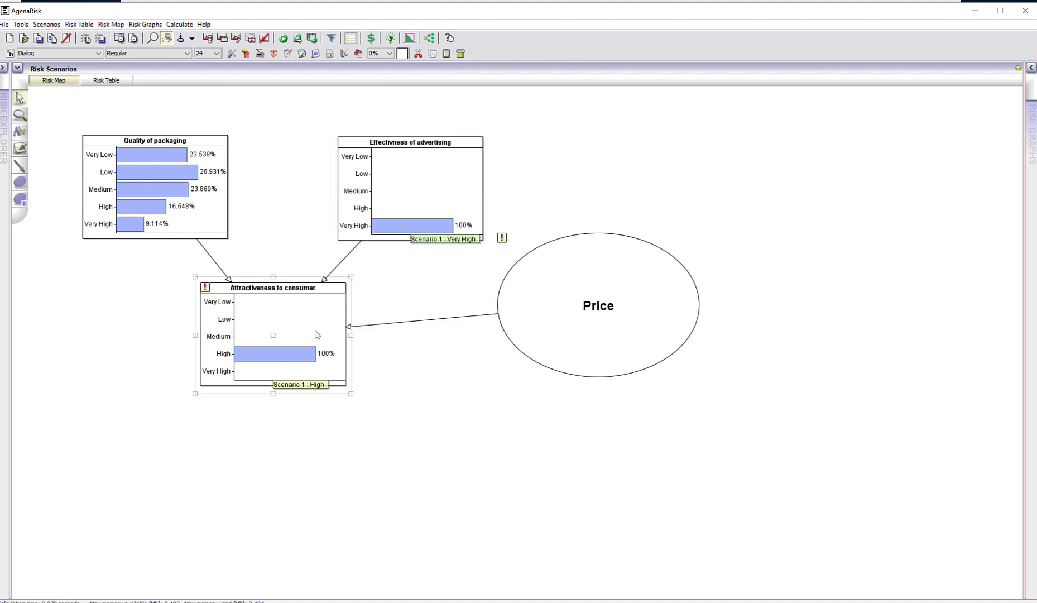
Step: Add Price to the weighted mean of Attractiveness to consumer with a weight of 5.0 and accept the node's probability table
{"action": "left_click", "coordinate": [258, 54]}
{"action": "right_click", "coordinate": [650, 250]}
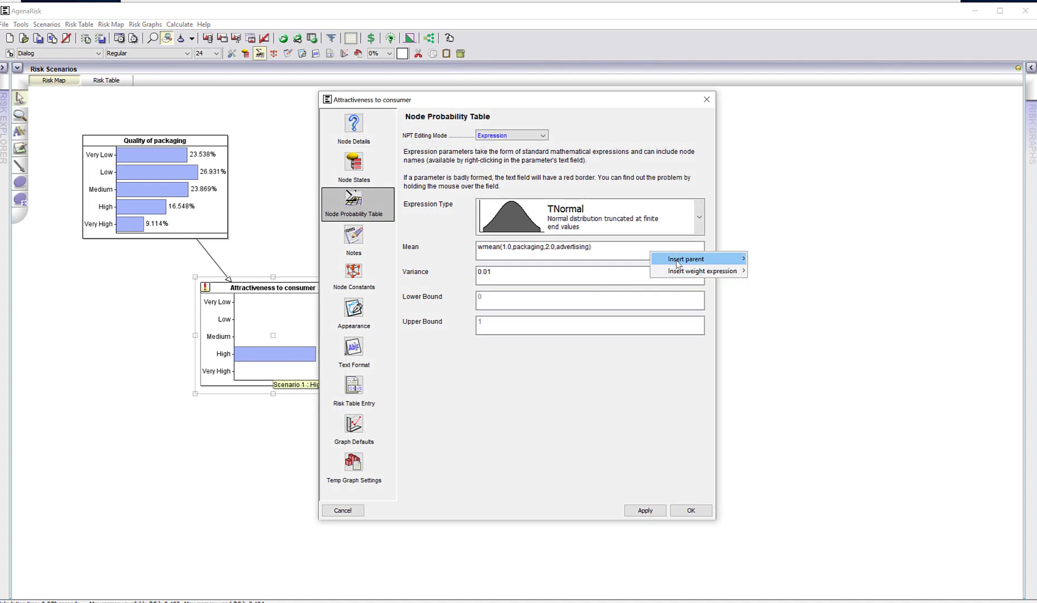
{"action": "mouse_move", "coordinate": [683, 263]}
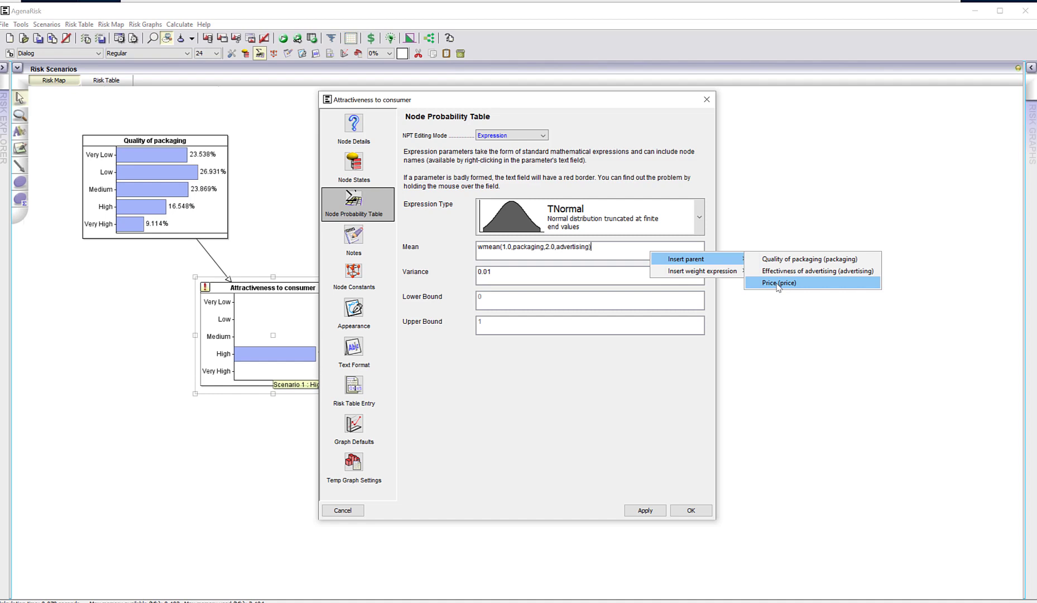
{"action": "mouse_move", "coordinate": [719, 272]}
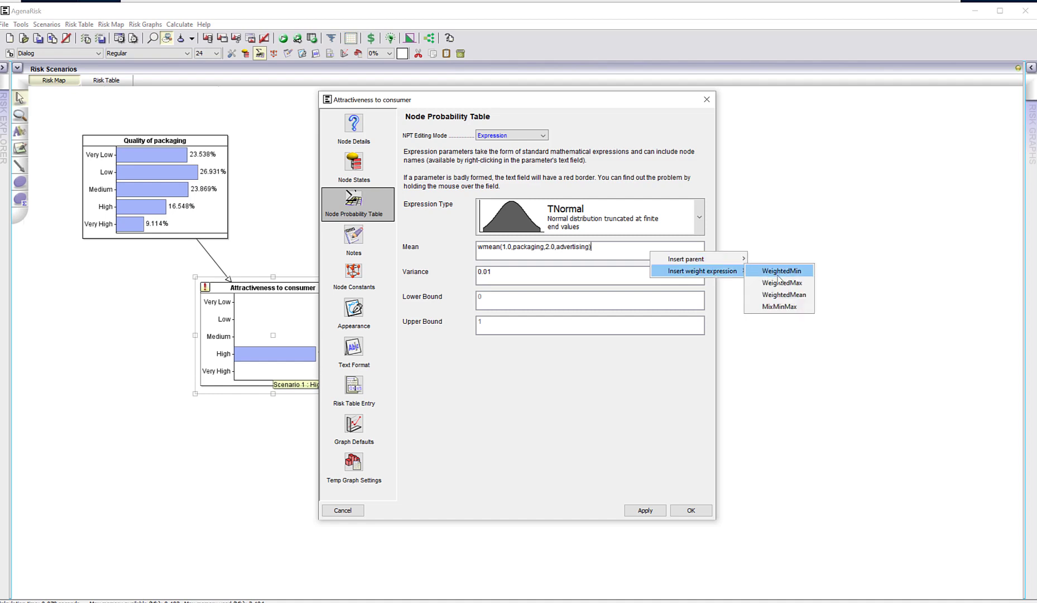
{"action": "left_click", "coordinate": [781, 294]}
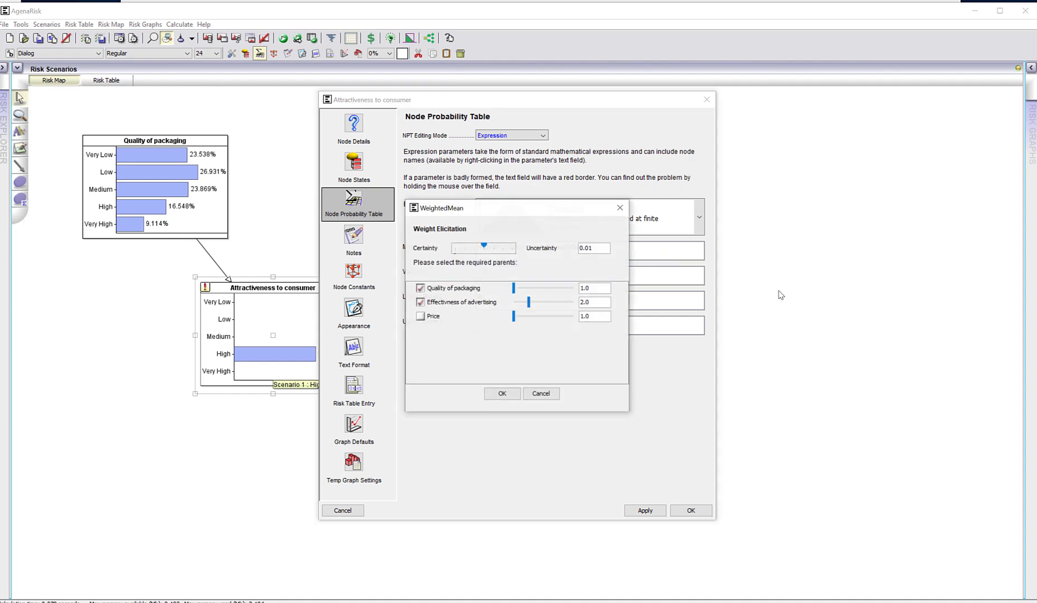
{"action": "left_click", "coordinate": [420, 316]}
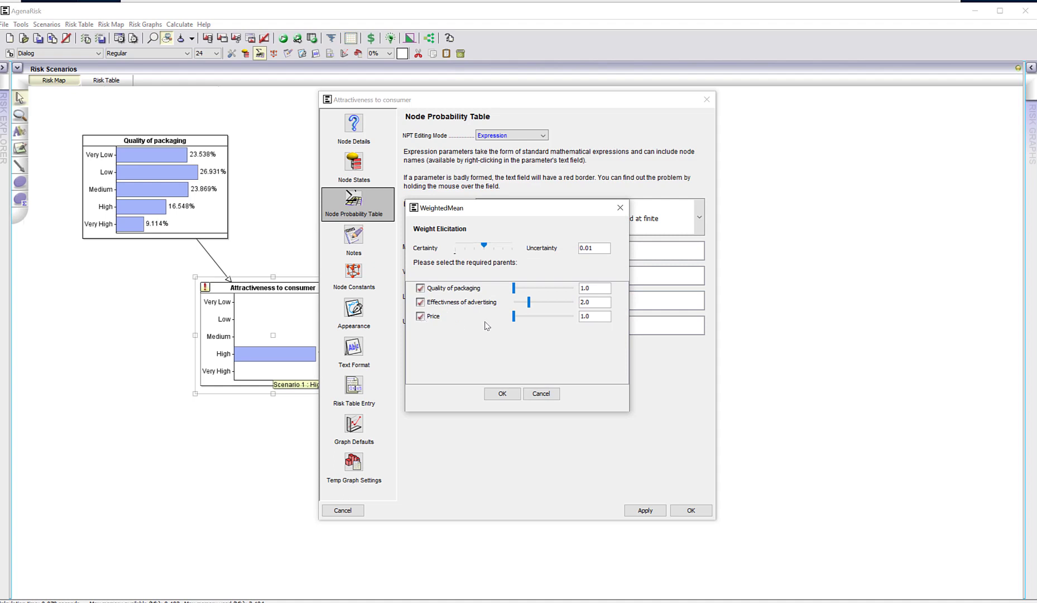
{"action": "left_click_drag", "start_coordinate": [514, 320], "coordinate": [596, 353]}
{"action": "left_click", "coordinate": [502, 394]}
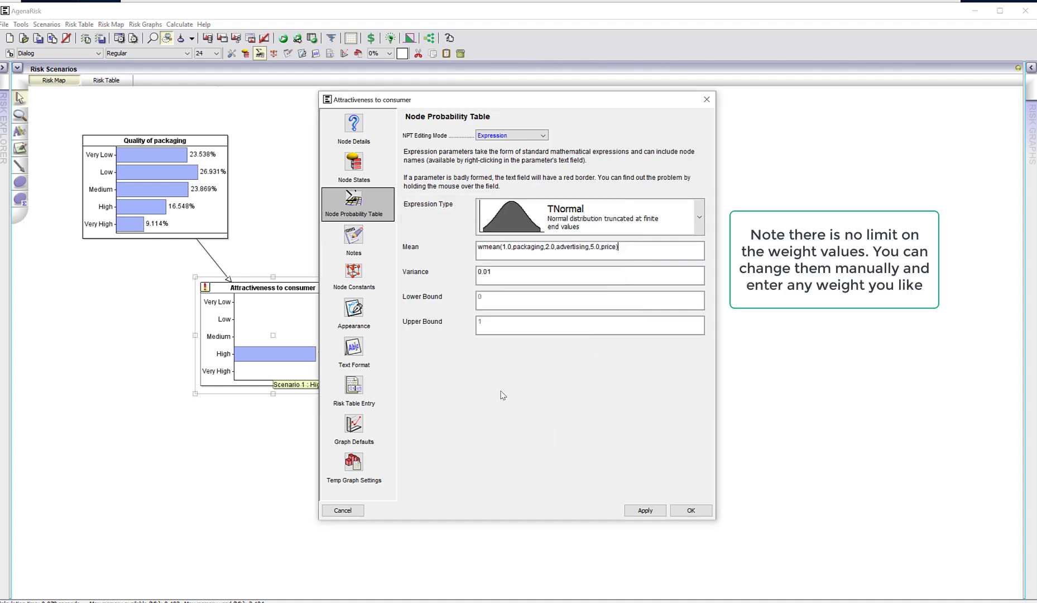
{"action": "left_click", "coordinate": [648, 511]}
{"action": "left_click", "coordinate": [691, 510]}
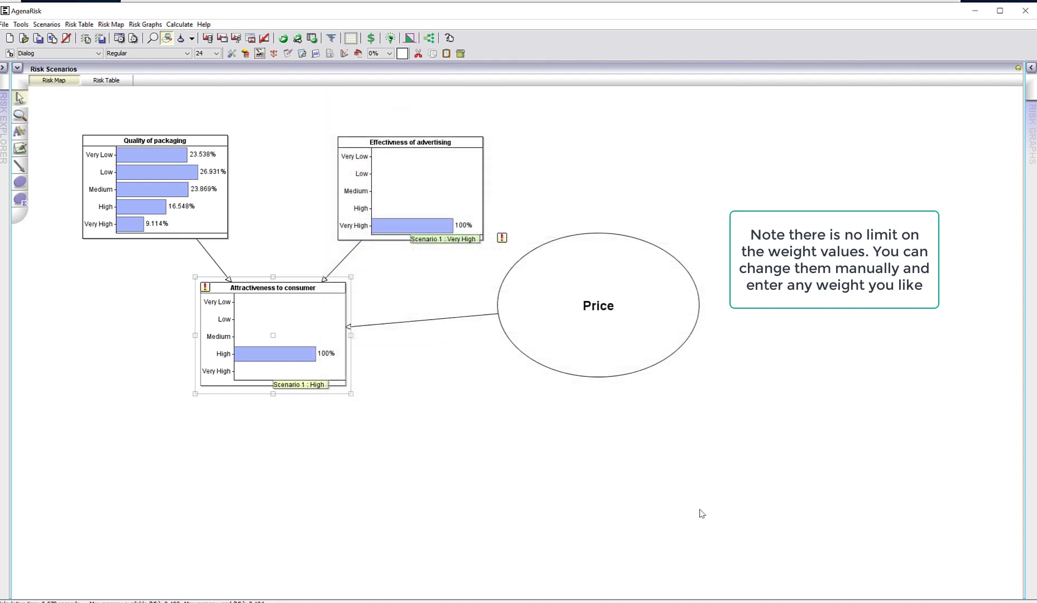
Step: Recalculate the model with Price included as a weighted parent, and run it again for the Very High price observation
{"action": "left_click", "coordinate": [283, 39]}
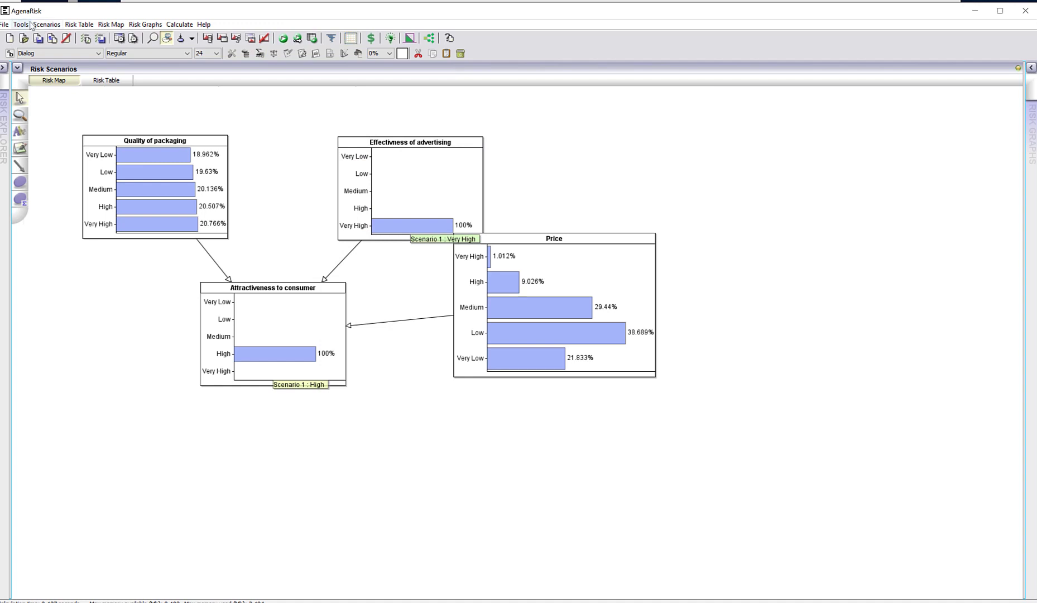
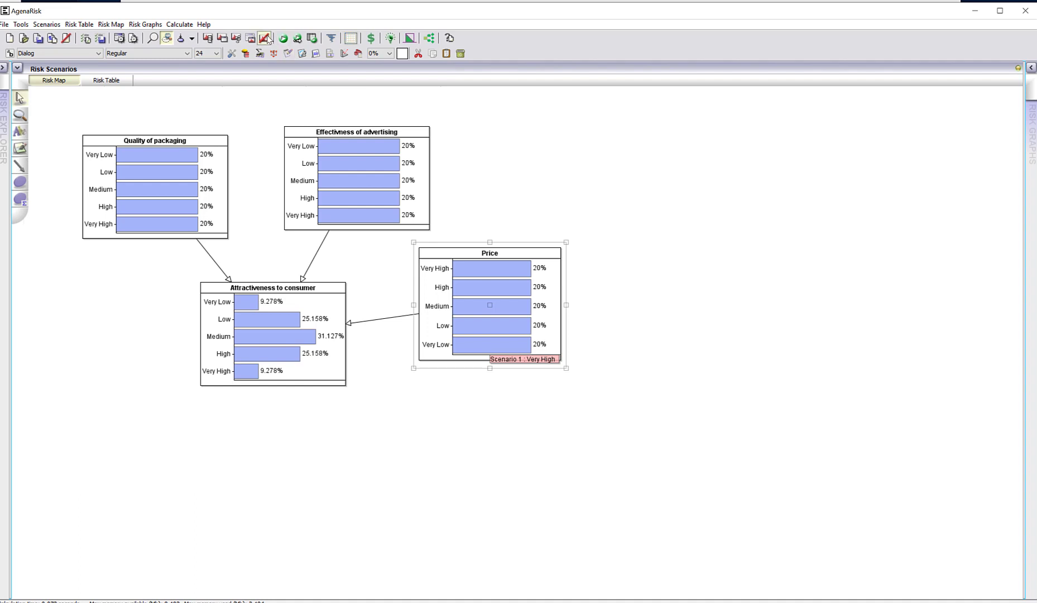
{"action": "left_click", "coordinate": [283, 38]}
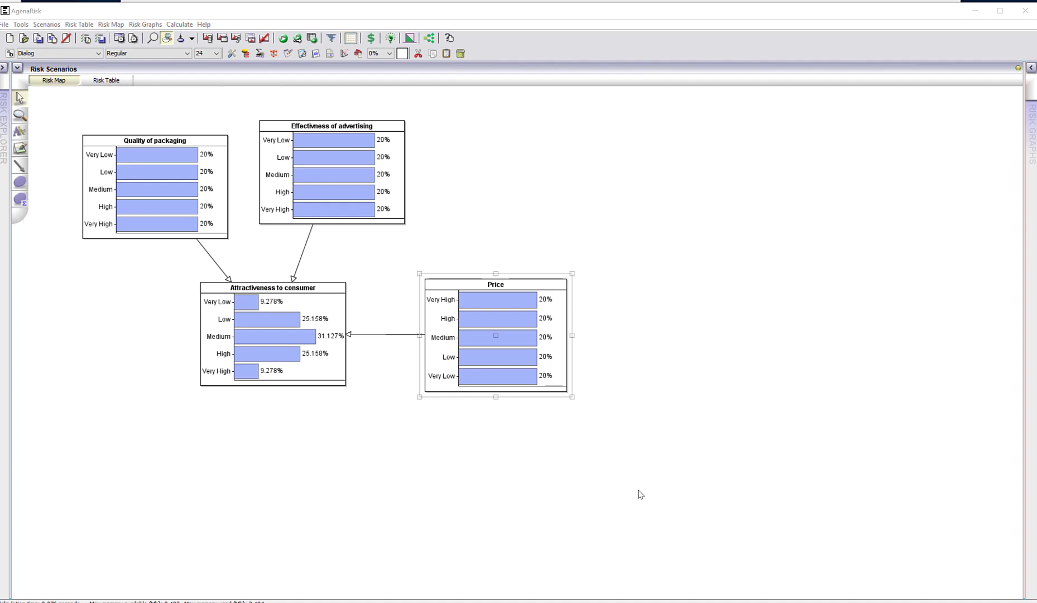
Step: Add a Ranked node named Value for money with the unique identifier value, using the Very Low -> Very High (5) states
{"action": "left_click_drag", "start_coordinate": [478, 183], "coordinate": [692, 340]}
{"action": "type", "text": "Value for money"}
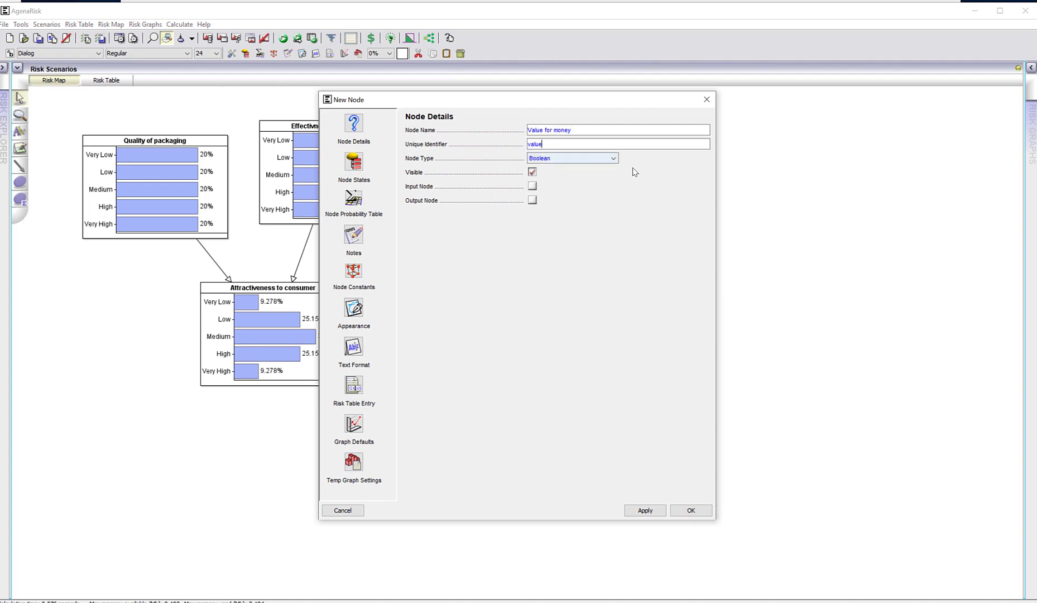
{"action": "left_click", "coordinate": [613, 159]}
{"action": "left_click", "coordinate": [557, 197]}
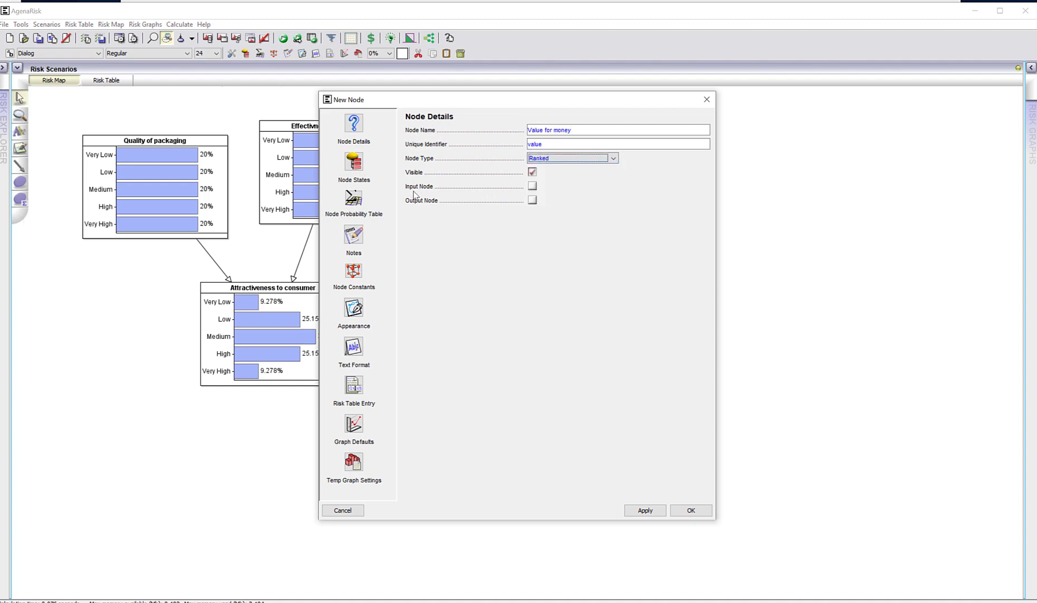
{"action": "left_click", "coordinate": [351, 163]}
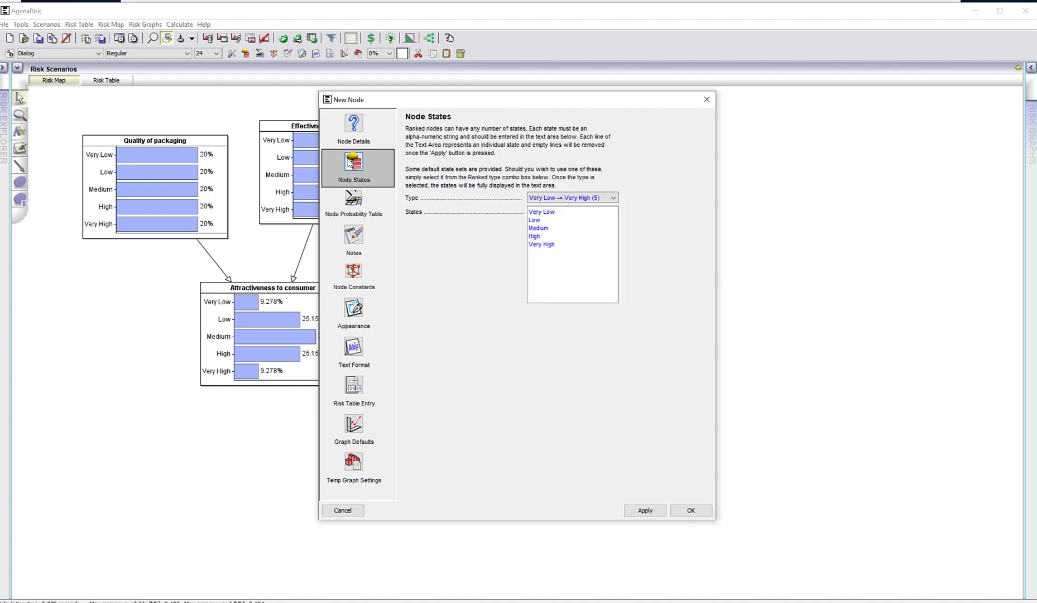
{"action": "left_click", "coordinate": [706, 101]}
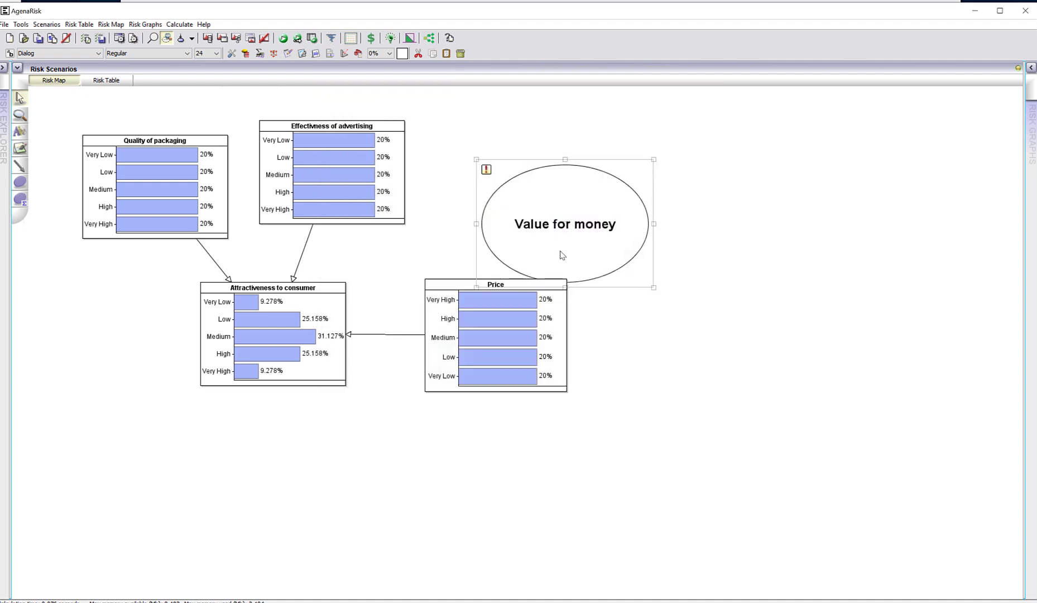
Step: Add a Ranked node named Perceived quality with the unique identifier quality beside the Value for money node
{"action": "left_click", "coordinate": [697, 287]}
{"action": "right_click", "coordinate": [656, 285]}
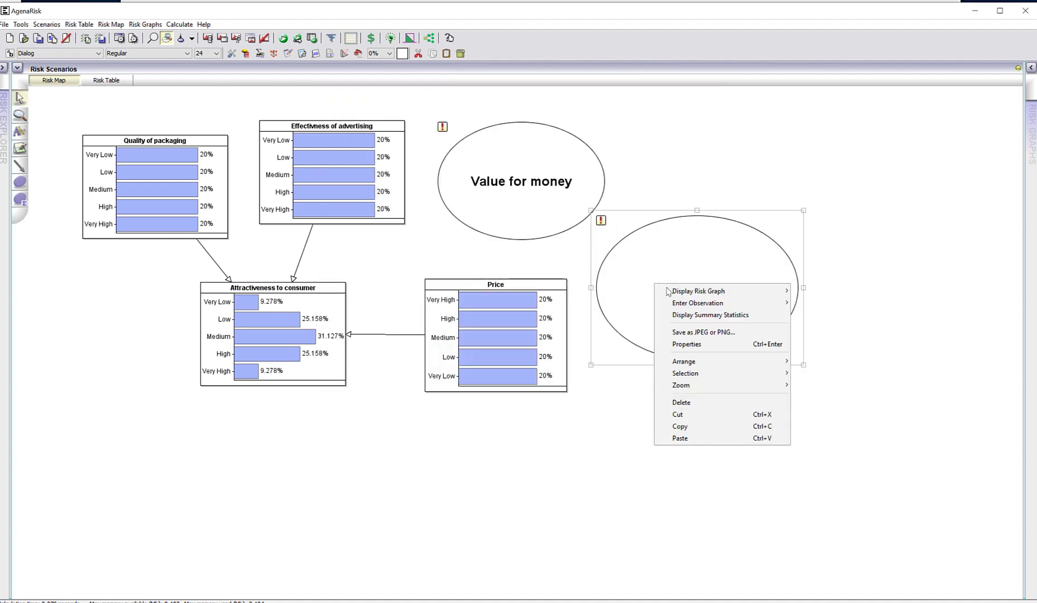
{"action": "left_click", "coordinate": [686, 344]}
{"action": "type", "text": "Perceived quality"}
{"action": "key", "text": "Tab"}
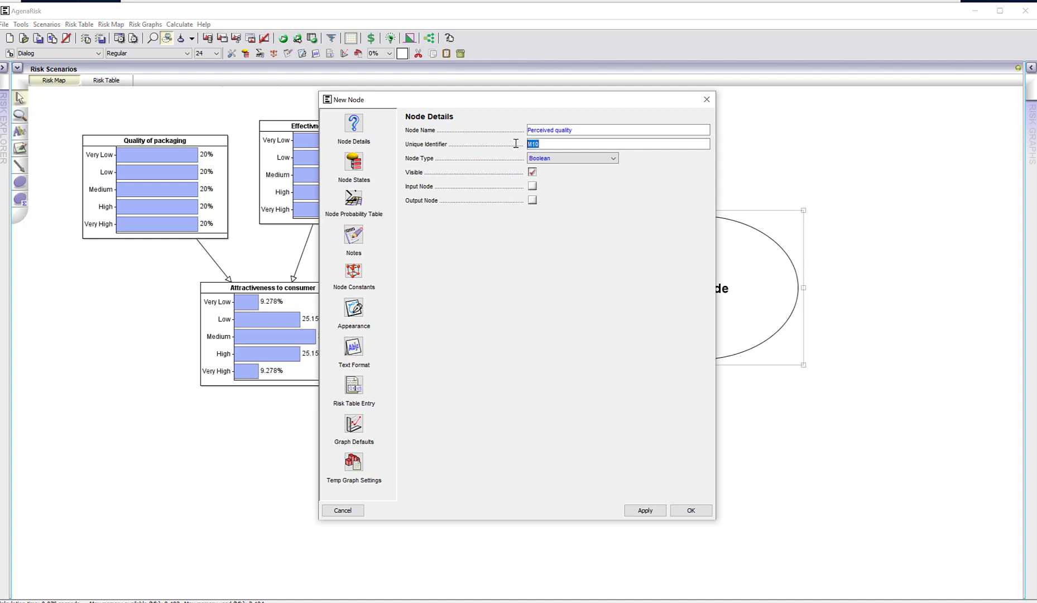
{"action": "type", "text": "quality"}
{"action": "left_click", "coordinate": [614, 158]}
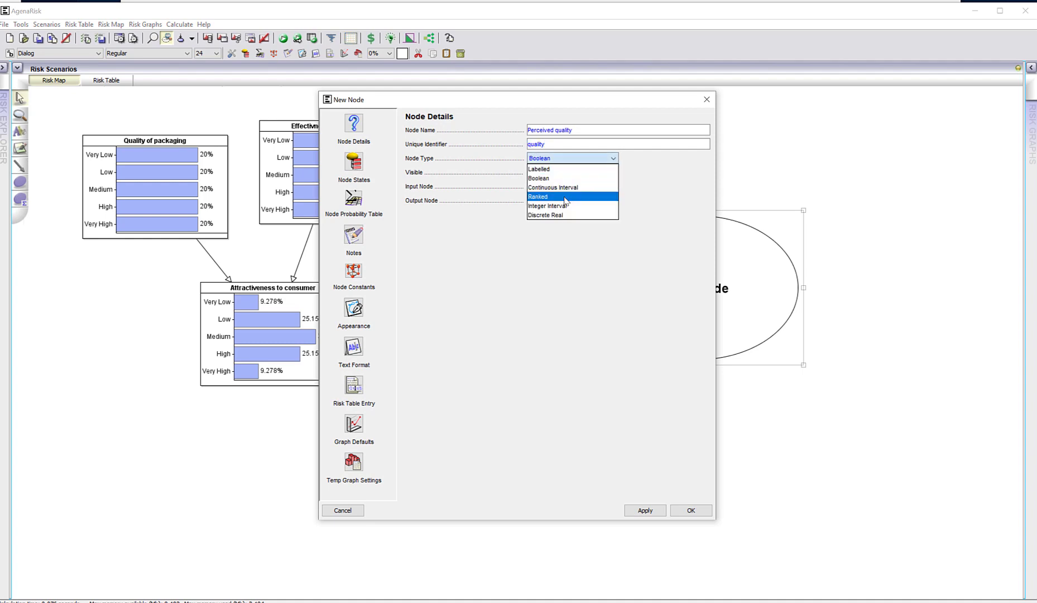
{"action": "left_click", "coordinate": [569, 197]}
{"action": "left_click", "coordinate": [690, 510]}
Step: Delete the link from Price to Attractiveness to consumer and arrange Price and Perceived quality around the Value for money node
{"action": "left_click", "coordinate": [392, 334]}
{"action": "key", "text": "Delete"}
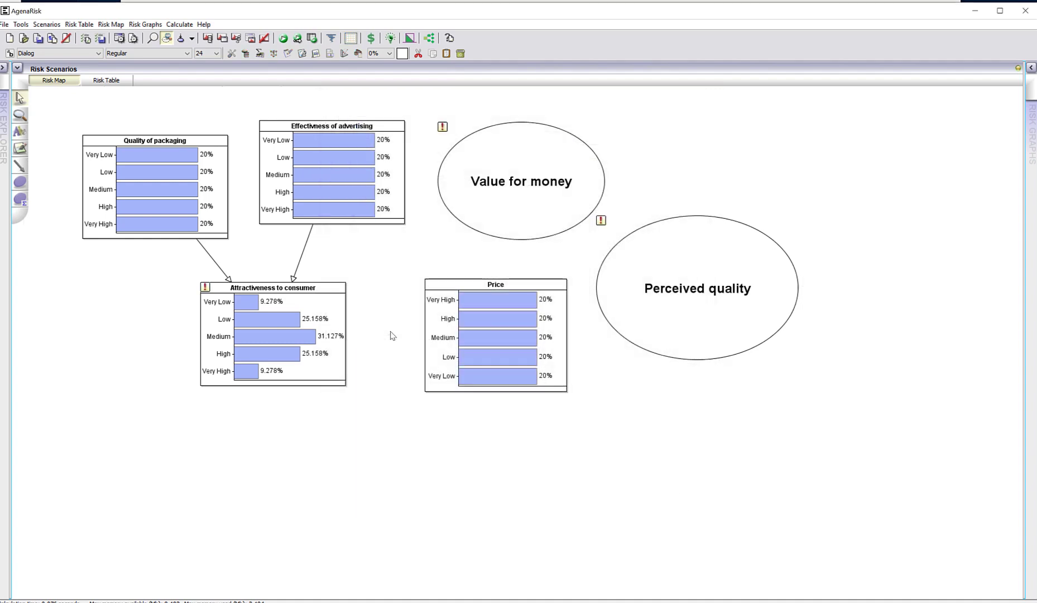
{"action": "double_click", "coordinate": [467, 349]}
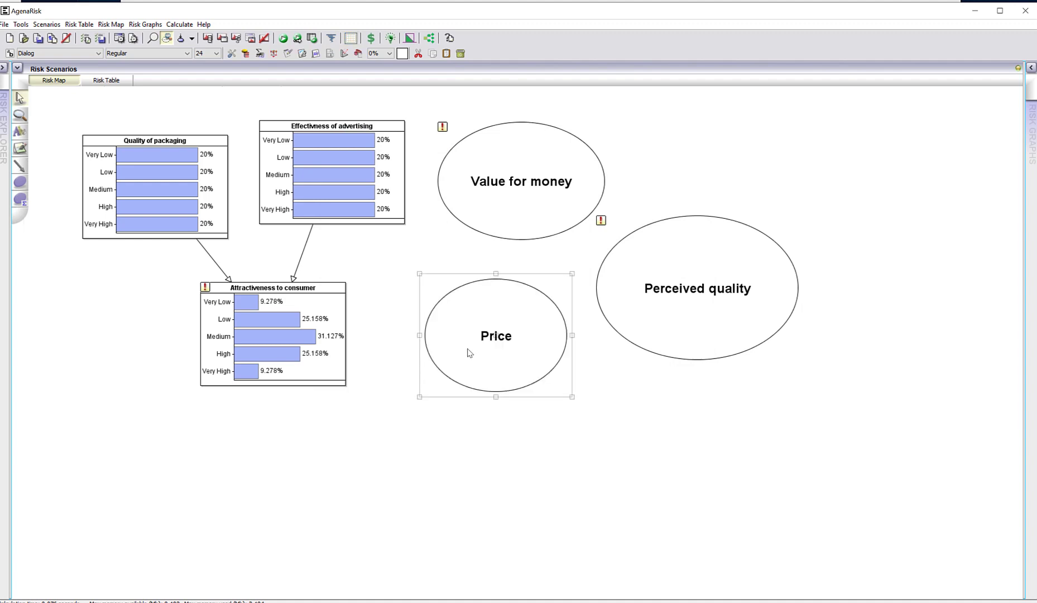
{"action": "left_click_drag", "start_coordinate": [467, 349], "coordinate": [708, 192]}
{"action": "left_click_drag", "start_coordinate": [669, 310], "coordinate": [664, 333]}
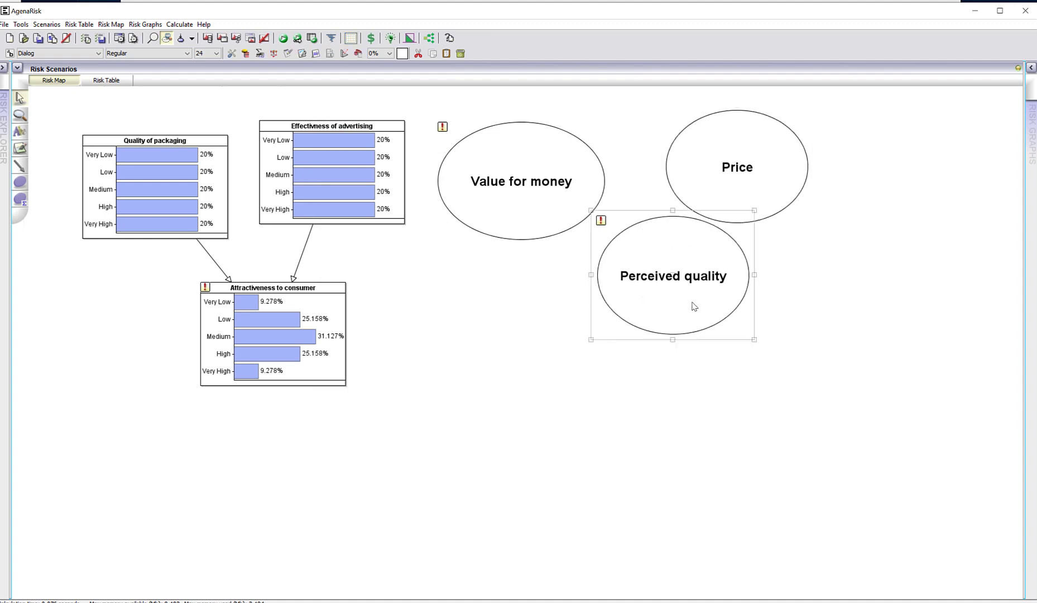
{"action": "left_click_drag", "start_coordinate": [548, 226], "coordinate": [502, 402]}
{"action": "left_click_drag", "start_coordinate": [706, 221], "coordinate": [472, 249]}
{"action": "left_click_drag", "start_coordinate": [687, 359], "coordinate": [636, 339]}
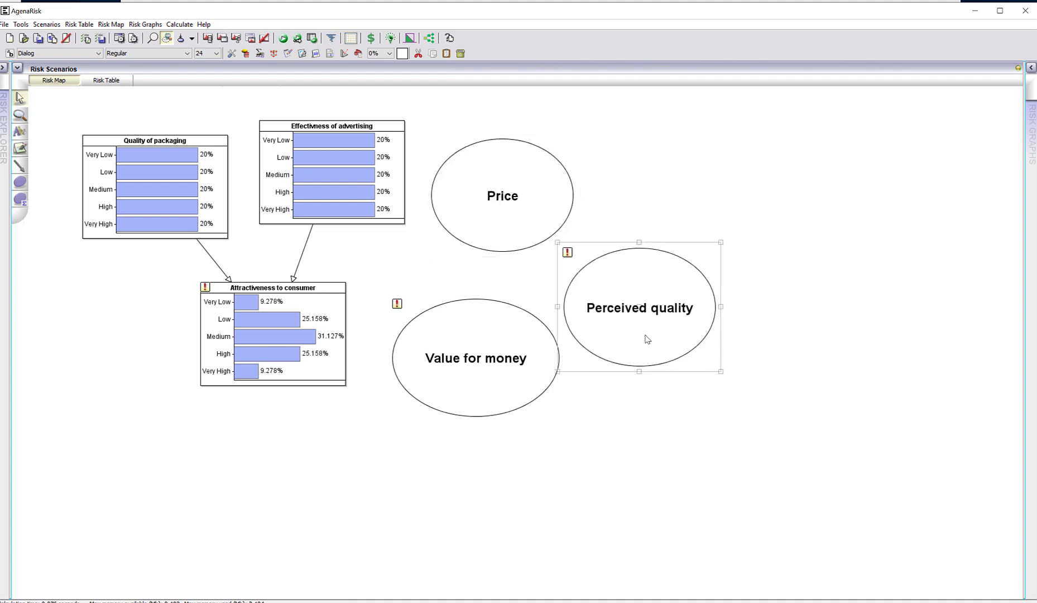
Step: Link both Price and Perceived quality to Value for money as its parents
{"action": "left_click", "coordinate": [18, 170]}
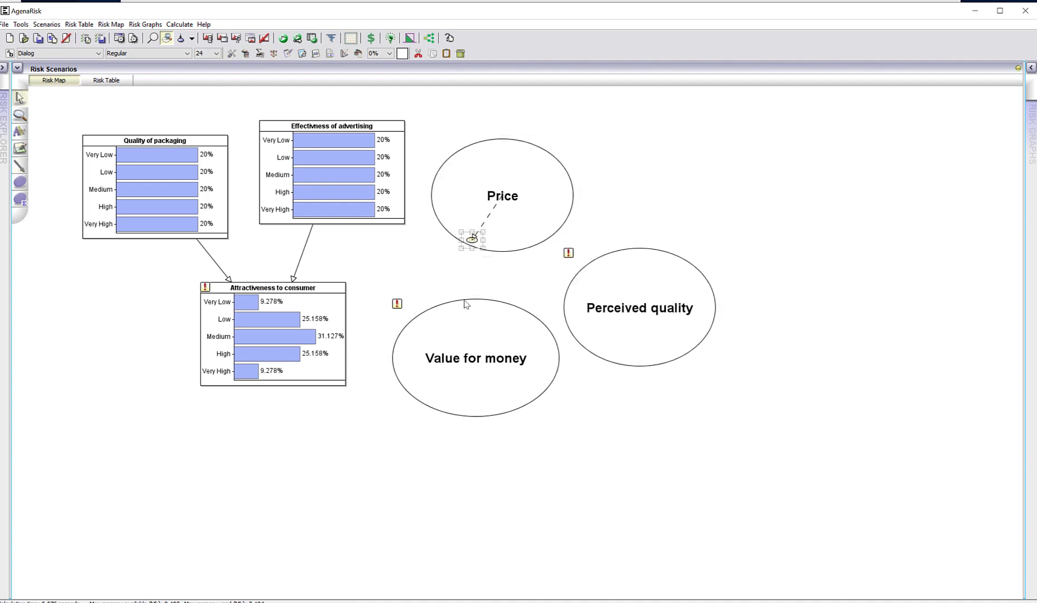
{"action": "left_click_drag", "start_coordinate": [473, 237], "coordinate": [461, 329]}
{"action": "left_click", "coordinate": [20, 166]}
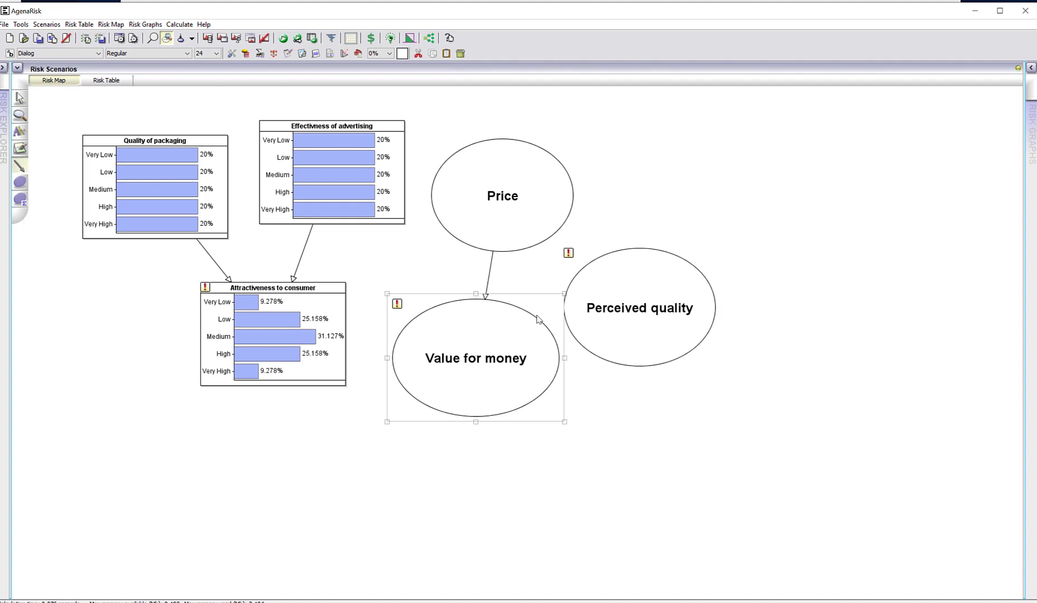
{"action": "left_click_drag", "start_coordinate": [634, 336], "coordinate": [499, 354]}
{"action": "left_click_drag", "start_coordinate": [607, 347], "coordinate": [619, 328]}
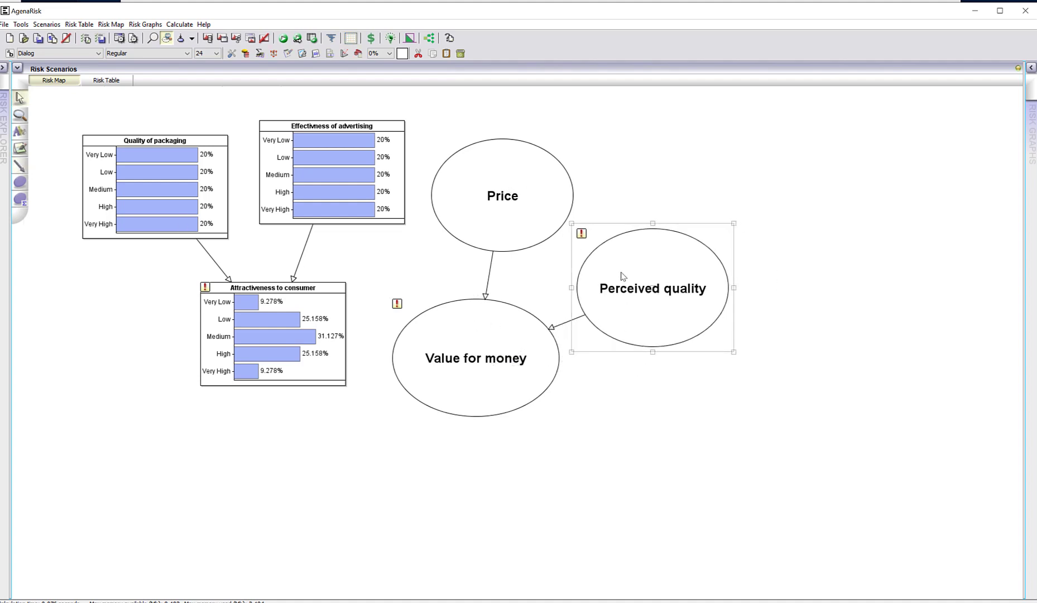
Step: Define Value for money as a TNormal expression with the weighted mean of Price and Perceived quality at 1.0 each, variance 0.005
{"action": "left_click", "coordinate": [479, 382]}
{"action": "left_click", "coordinate": [260, 54]}
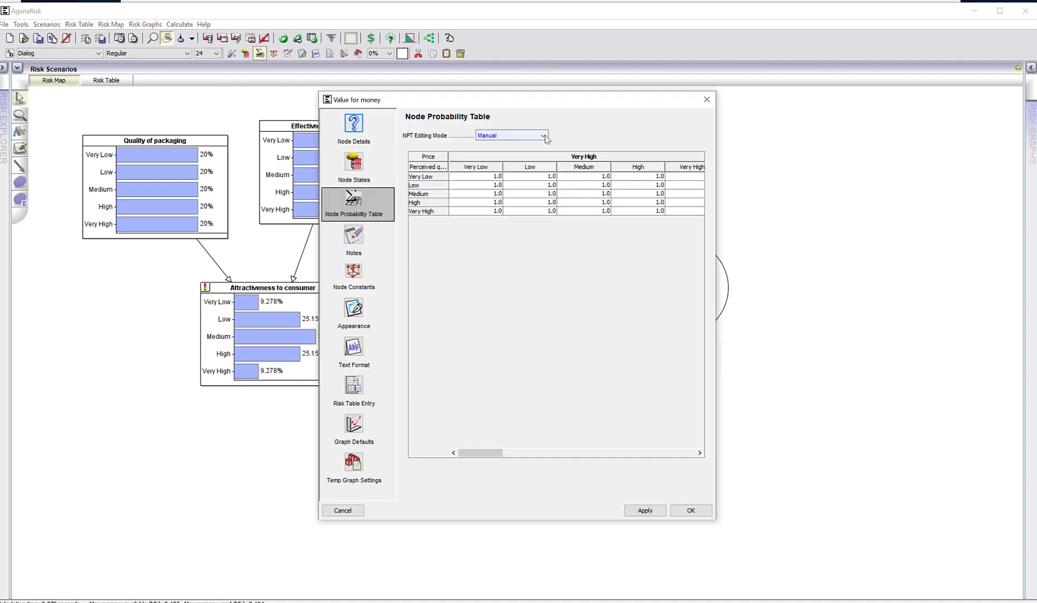
{"action": "left_click", "coordinate": [544, 136]}
{"action": "left_click", "coordinate": [491, 155]}
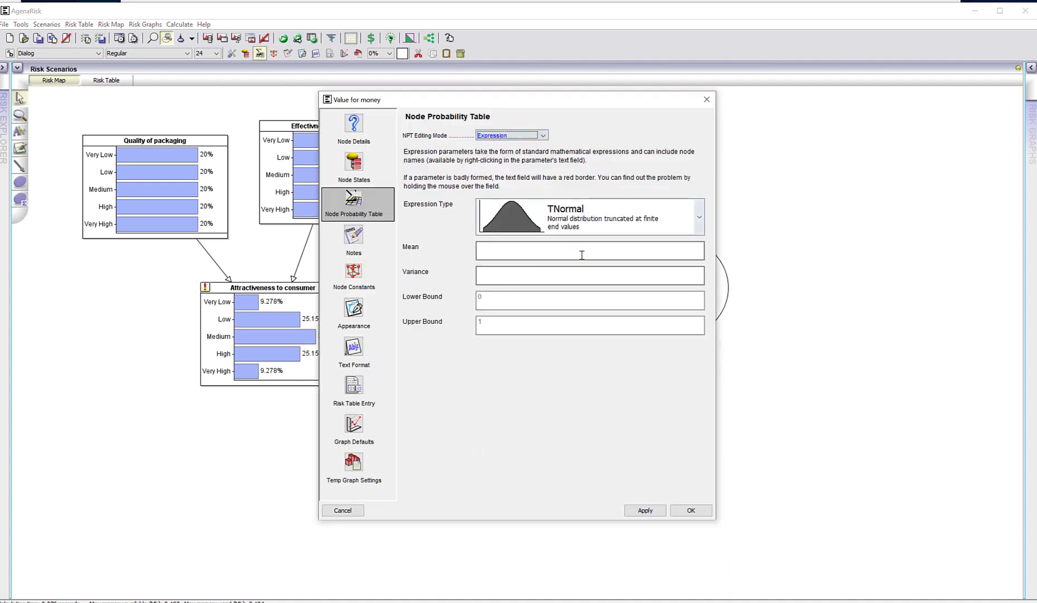
{"action": "right_click", "coordinate": [552, 256]}
{"action": "mouse_move", "coordinate": [622, 282]}
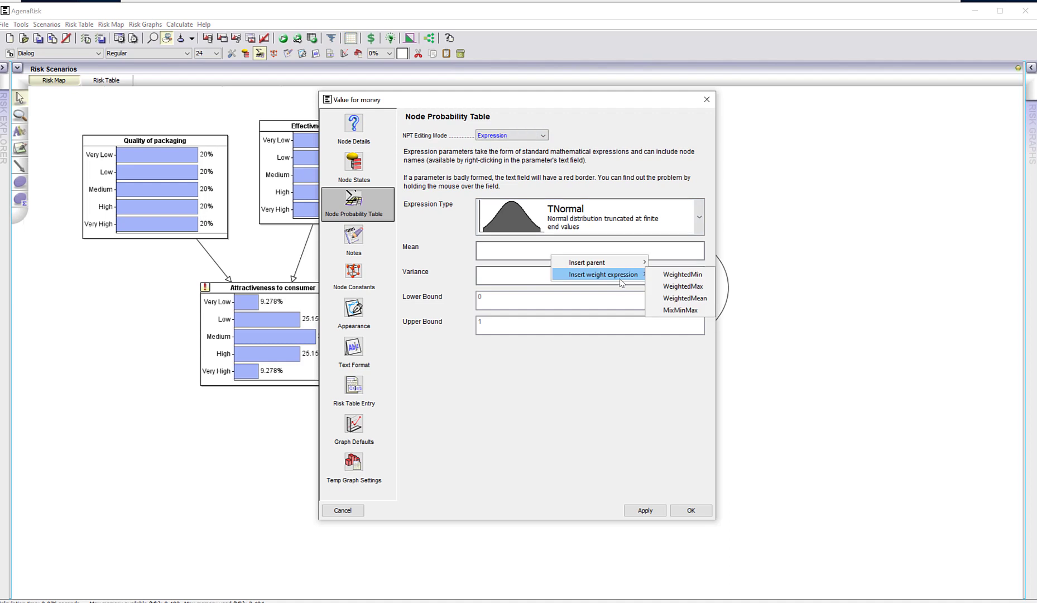
{"action": "left_click", "coordinate": [685, 298]}
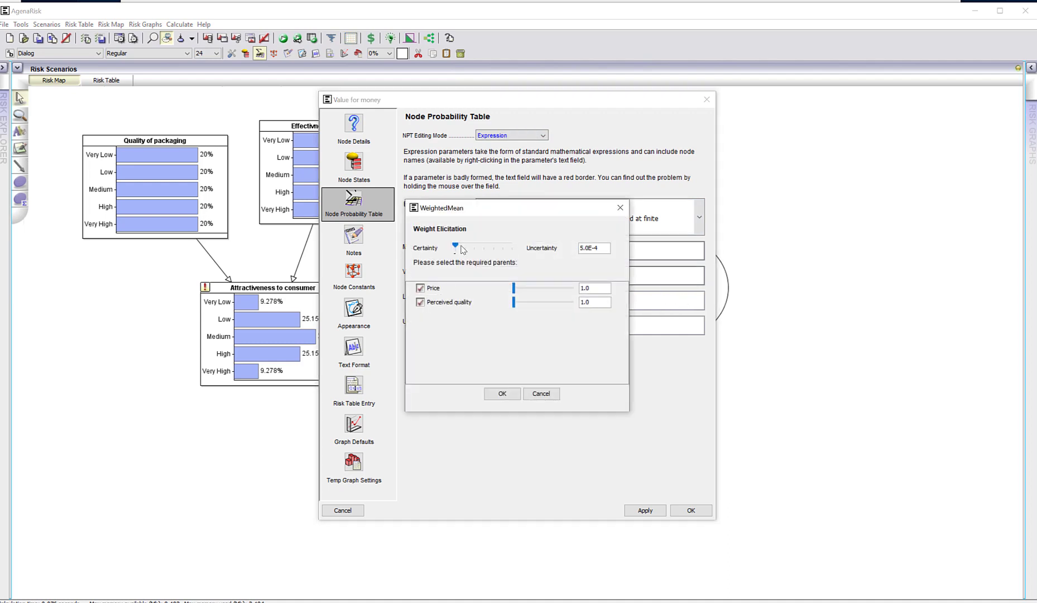
{"action": "left_click_drag", "start_coordinate": [456, 248], "coordinate": [476, 249]}
{"action": "left_click", "coordinate": [501, 393]}
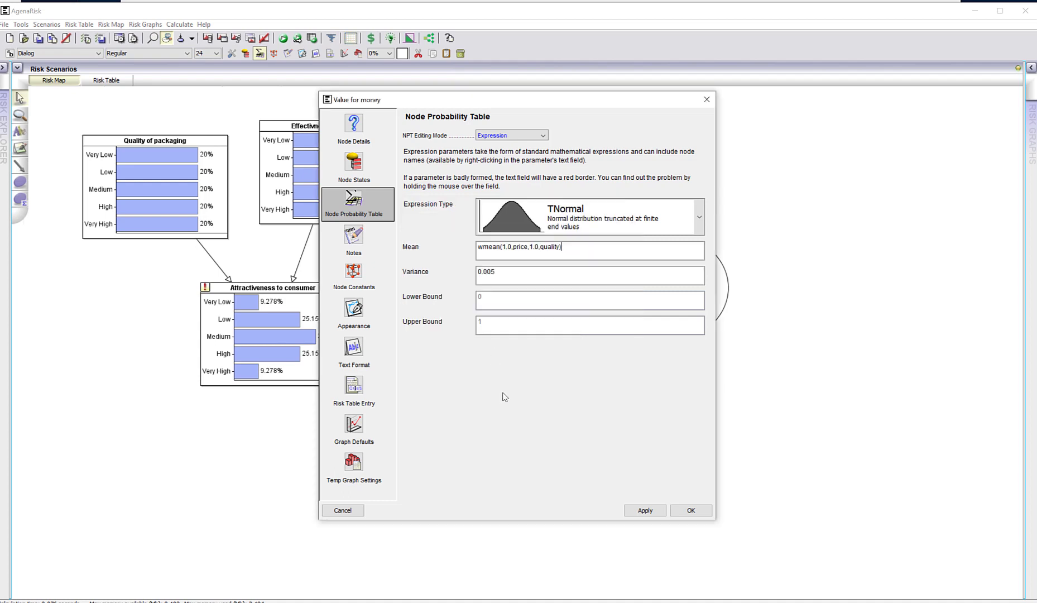
{"action": "left_click", "coordinate": [691, 510]}
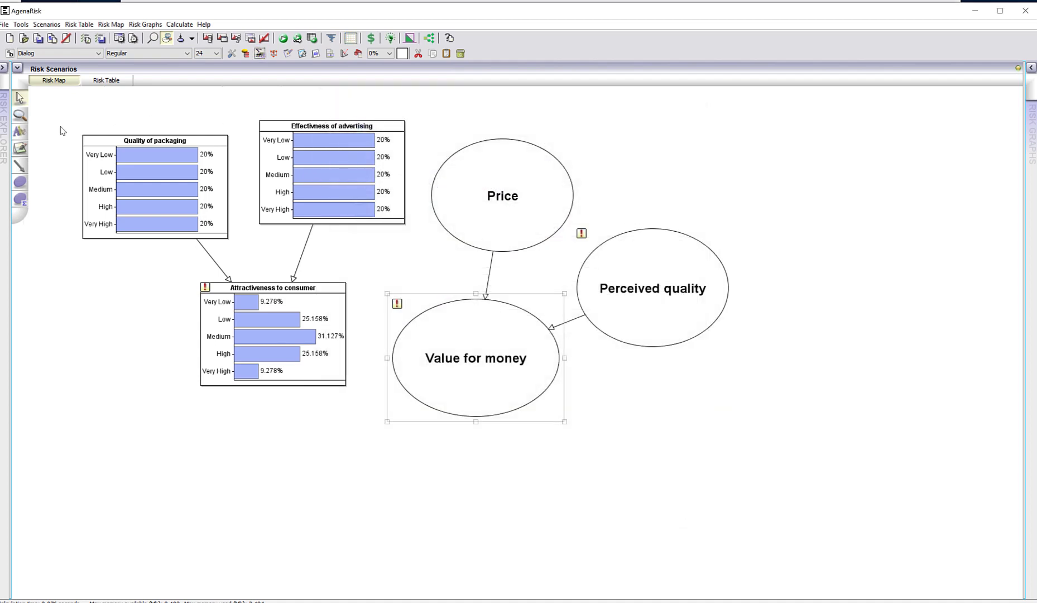
Step: Link Value for money to Attractiveness to consumer and add it to the node's weighted mean at weight 5.0, recalculating the model
{"action": "left_click", "coordinate": [19, 165]}
{"action": "left_click_drag", "start_coordinate": [420, 387], "coordinate": [251, 340]}
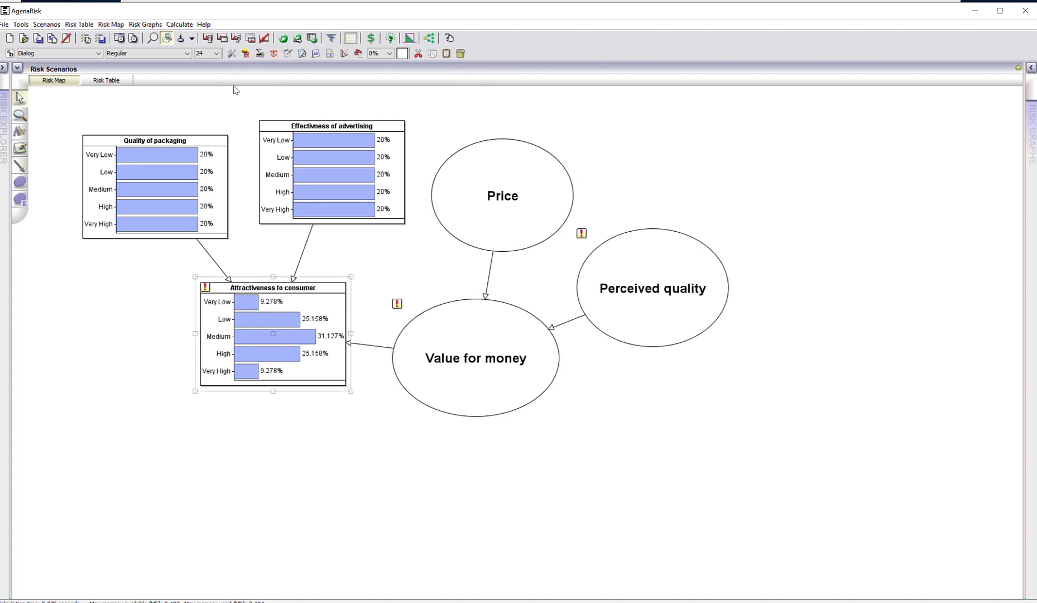
{"action": "left_click", "coordinate": [259, 53]}
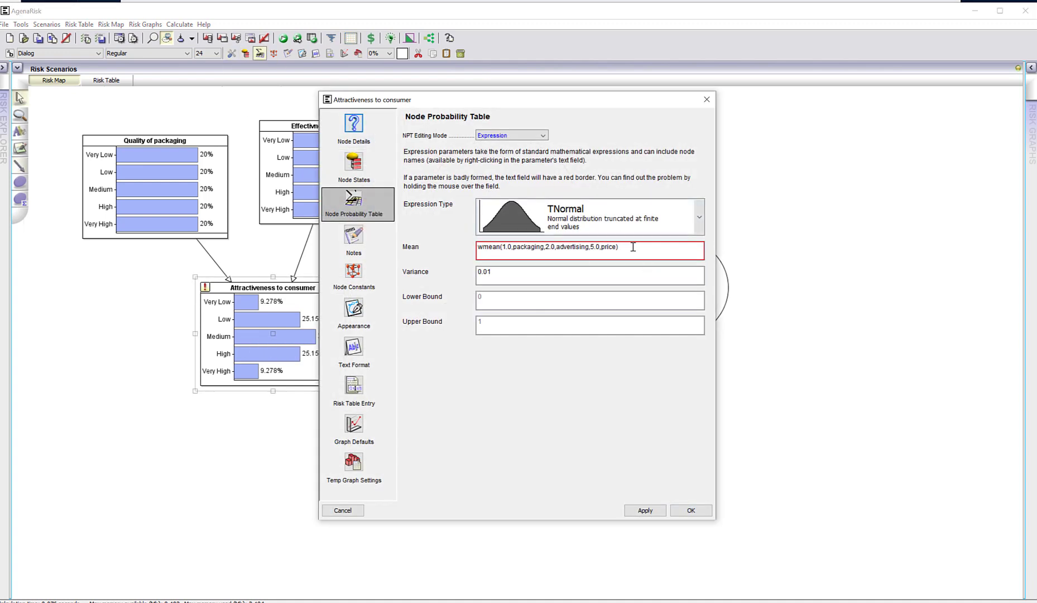
{"action": "right_click", "coordinate": [633, 247]}
{"action": "mouse_move", "coordinate": [686, 265]}
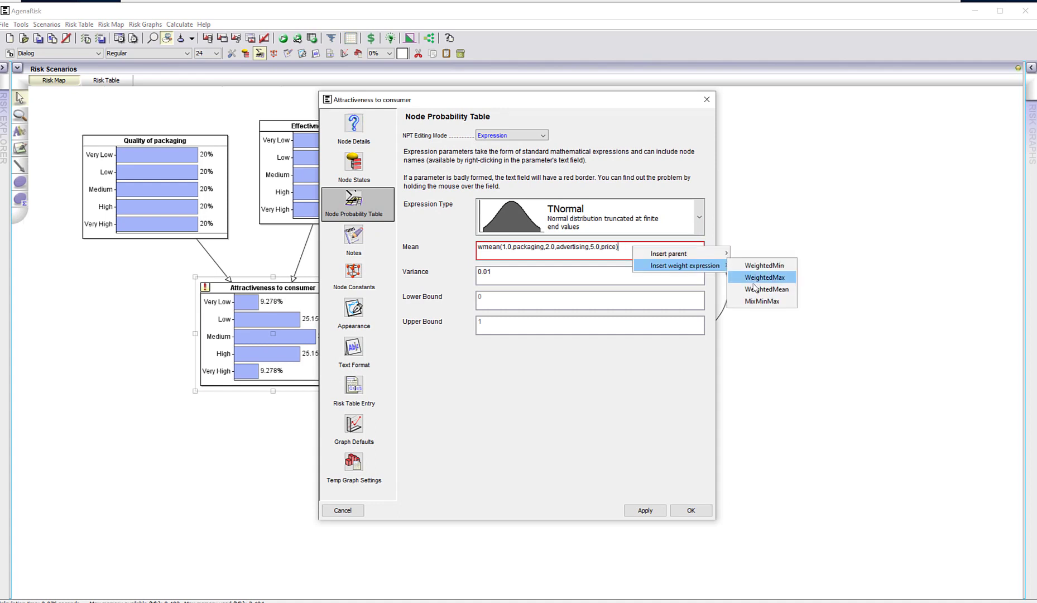
{"action": "left_click", "coordinate": [755, 289]}
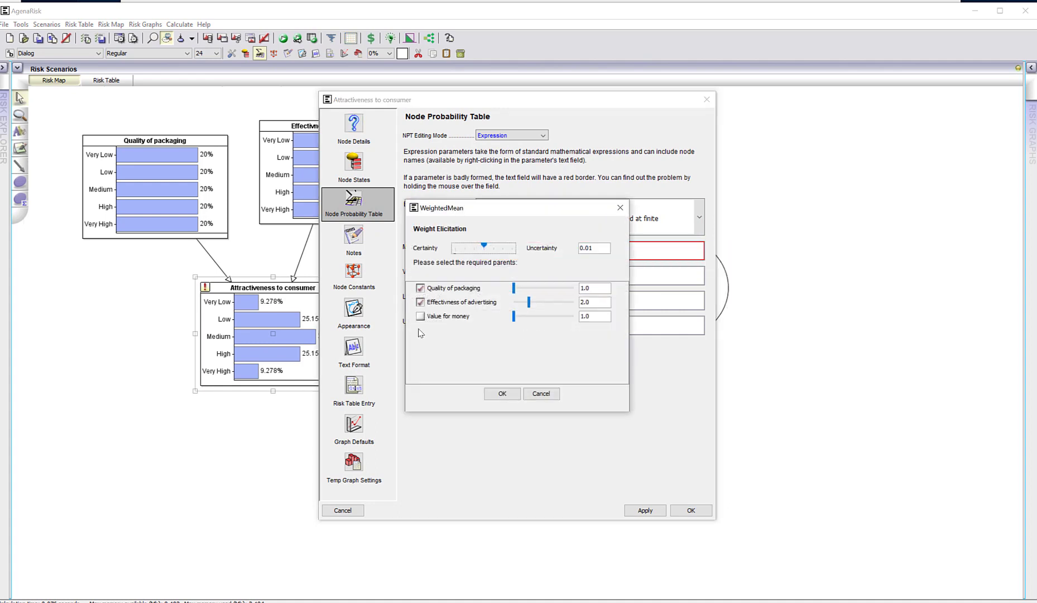
{"action": "left_click", "coordinate": [420, 316]}
{"action": "left_click_drag", "start_coordinate": [513, 316], "coordinate": [580, 322]}
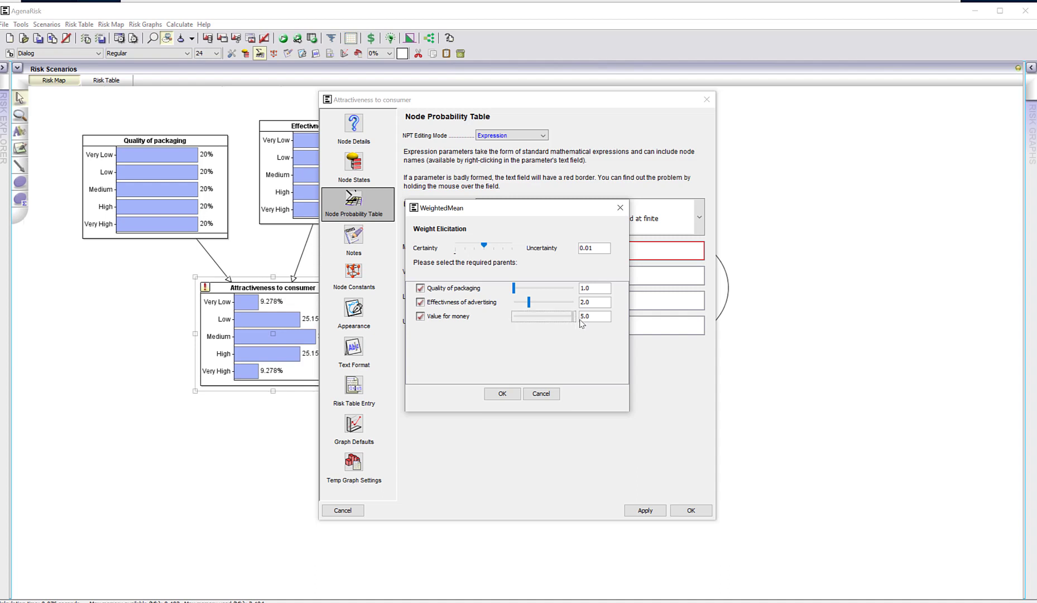
{"action": "left_click", "coordinate": [494, 397]}
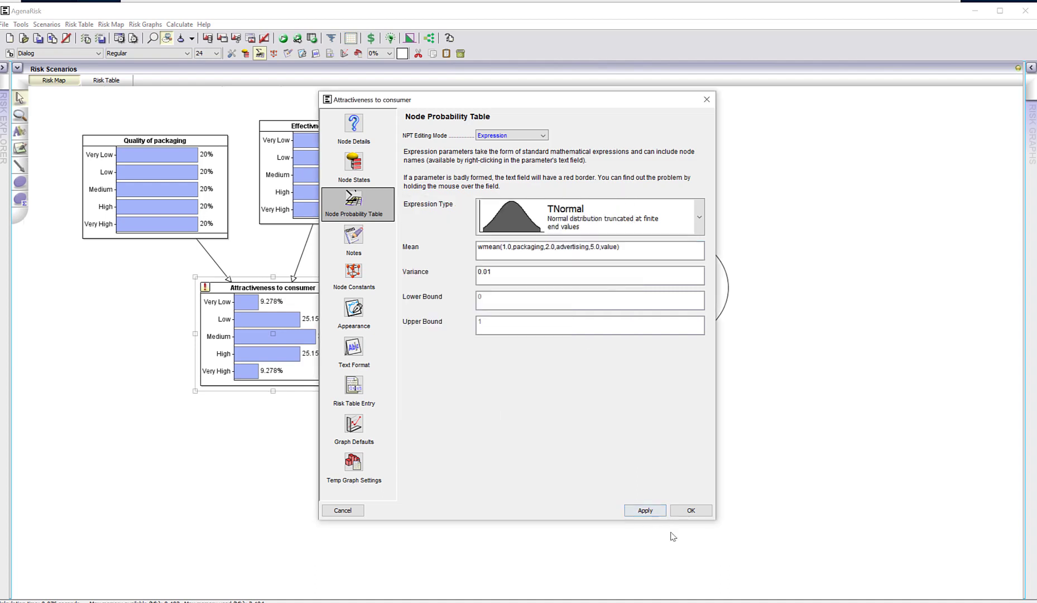
{"action": "left_click", "coordinate": [643, 511]}
{"action": "left_click", "coordinate": [283, 38]}
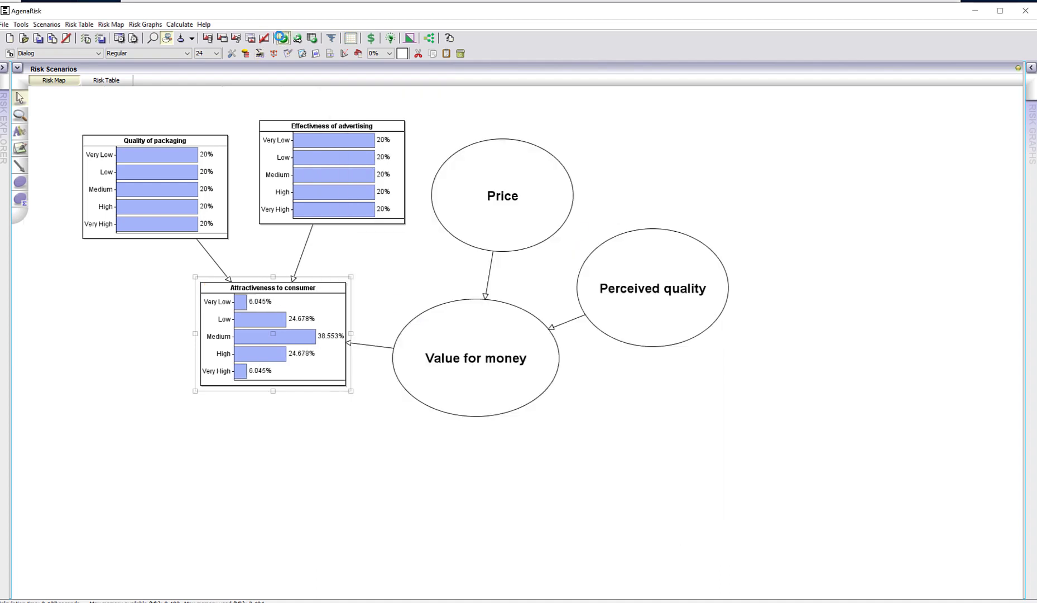
Step: Enter a Very Low observation for Price in Scenario 1
{"action": "right_click", "coordinate": [458, 218]}
{"action": "mouse_move", "coordinate": [552, 237]}
{"action": "mouse_move", "coordinate": [620, 235]}
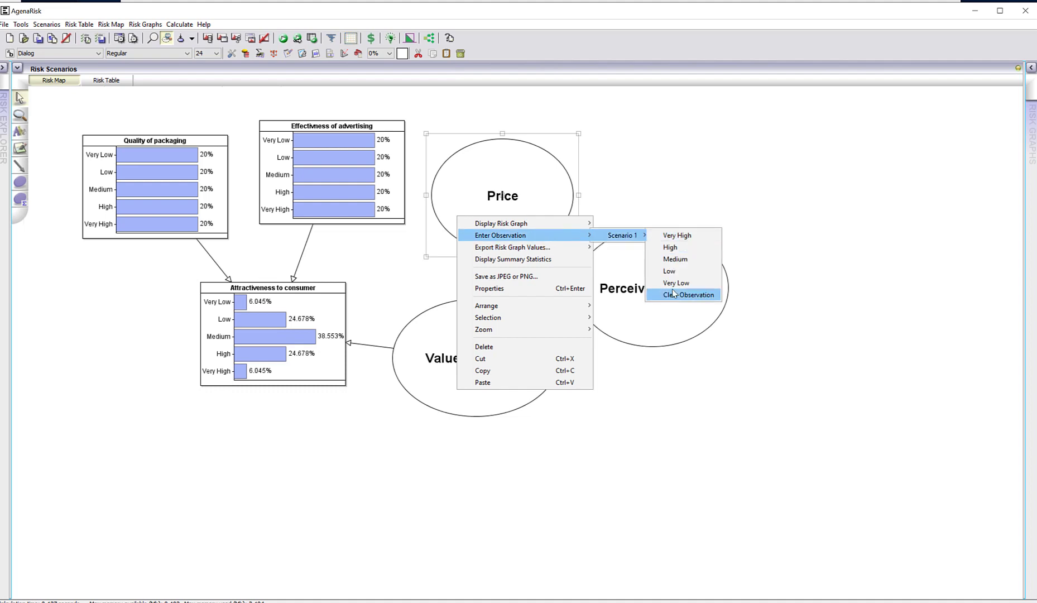
{"action": "left_click", "coordinate": [669, 283]}
Step: Enter a Very High observation for Perceived quality in Scenario 1 and display the recalculated graph on the Value for money node
{"action": "left_click", "coordinate": [646, 310]}
{"action": "right_click", "coordinate": [645, 311]}
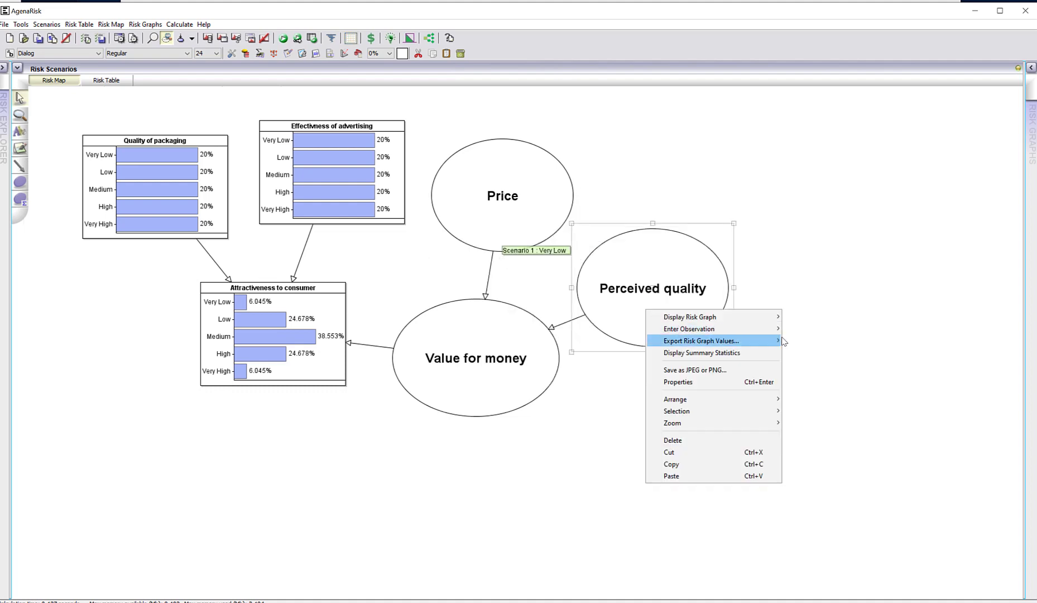
{"action": "mouse_move", "coordinate": [778, 332]}
{"action": "left_click", "coordinate": [859, 329]}
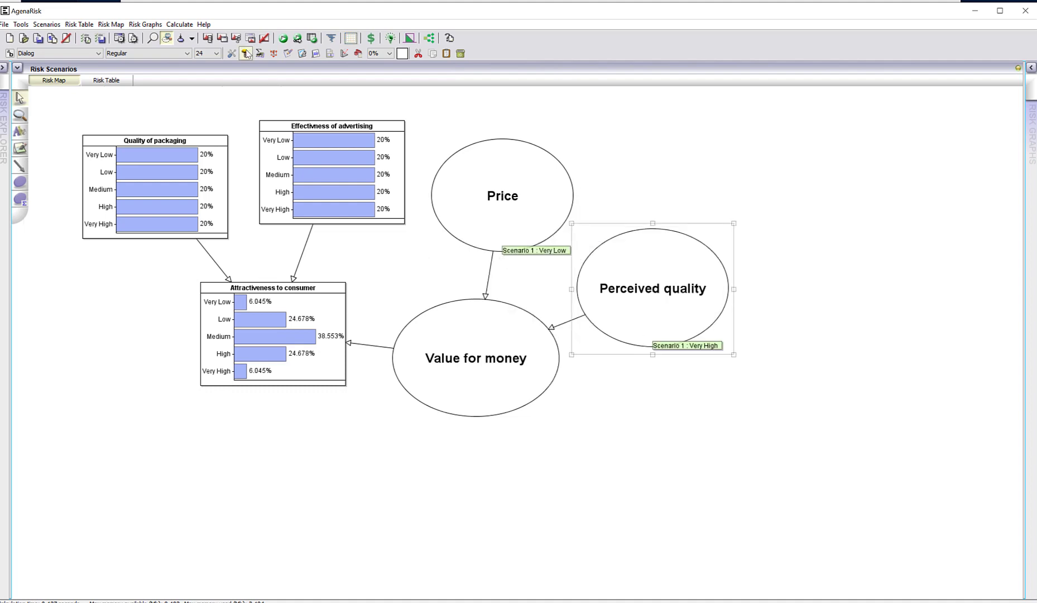
{"action": "left_click", "coordinate": [284, 38]}
{"action": "double_click", "coordinate": [493, 397]}
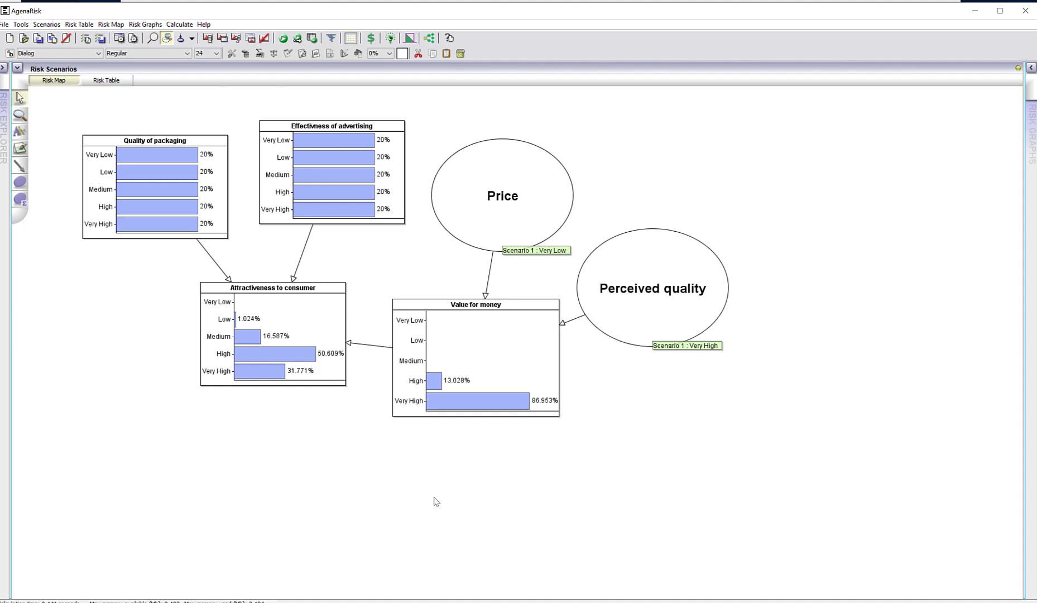
Step: Change the states of Effectivness of advertising to the Low -> High (3) set and recalculate the model
{"action": "left_click", "coordinate": [316, 176]}
{"action": "right_click", "coordinate": [316, 176]}
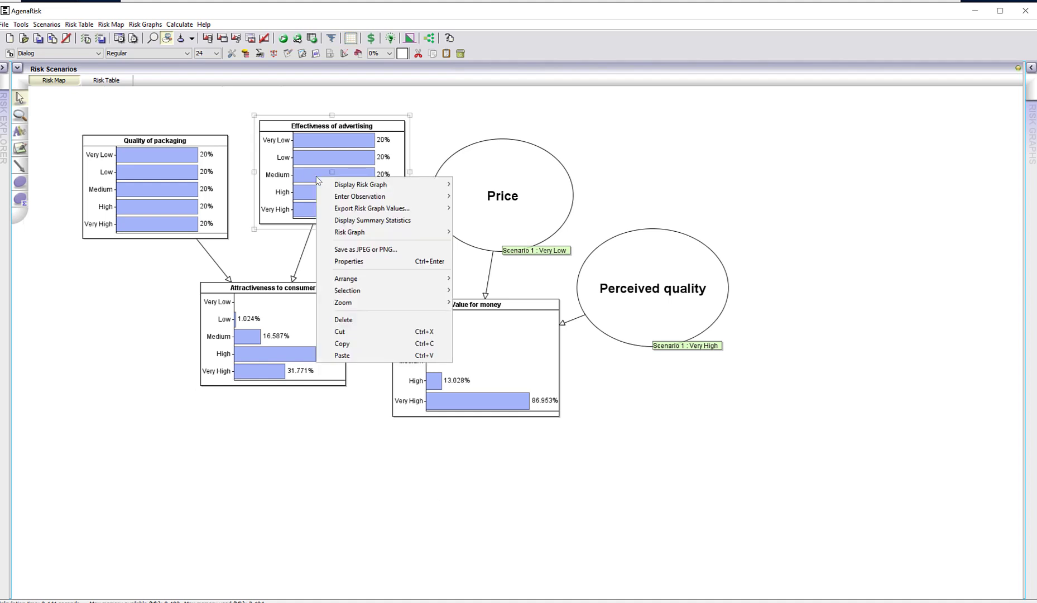
{"action": "left_click", "coordinate": [361, 262]}
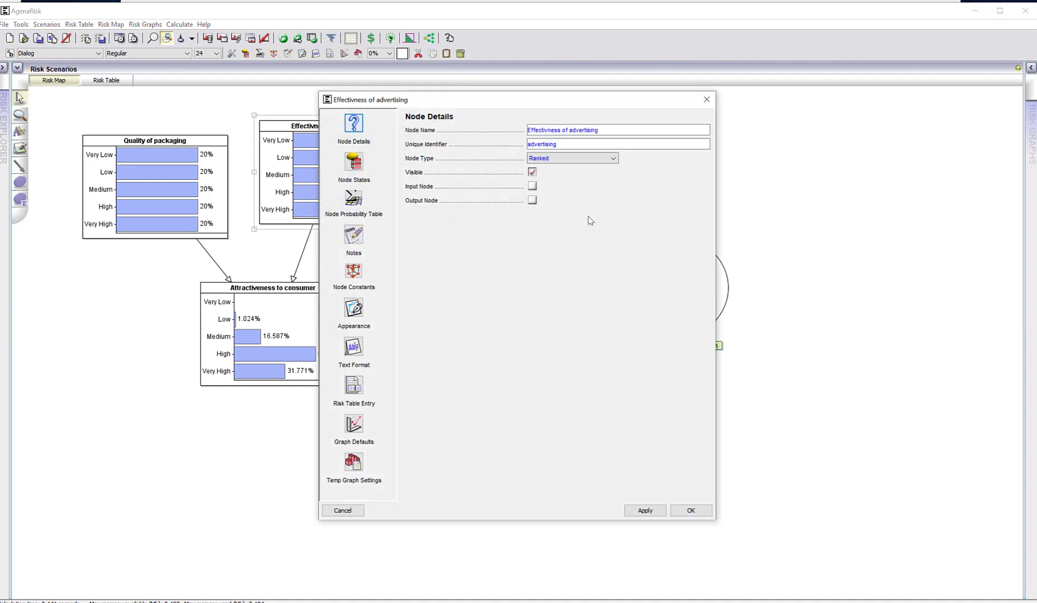
{"action": "left_click", "coordinate": [352, 165]}
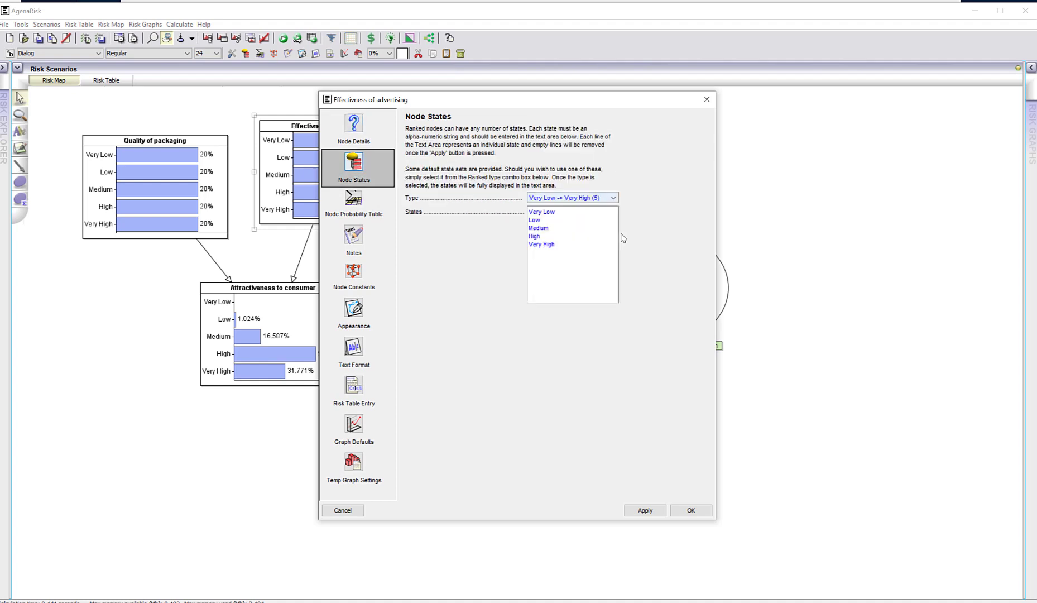
{"action": "left_click", "coordinate": [614, 199]}
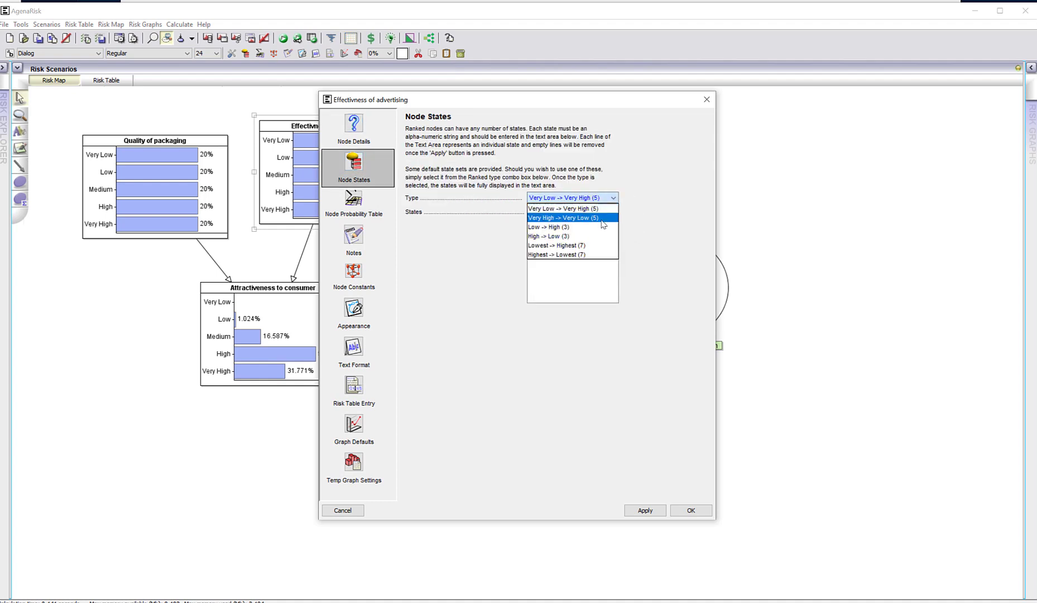
{"action": "left_click", "coordinate": [581, 226]}
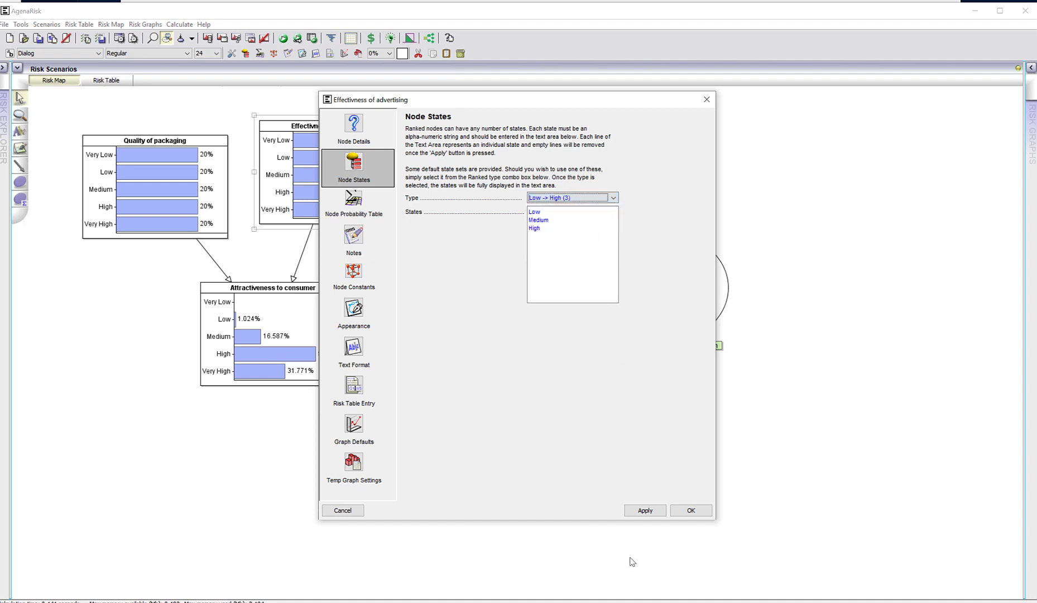
{"action": "left_click", "coordinate": [636, 510]}
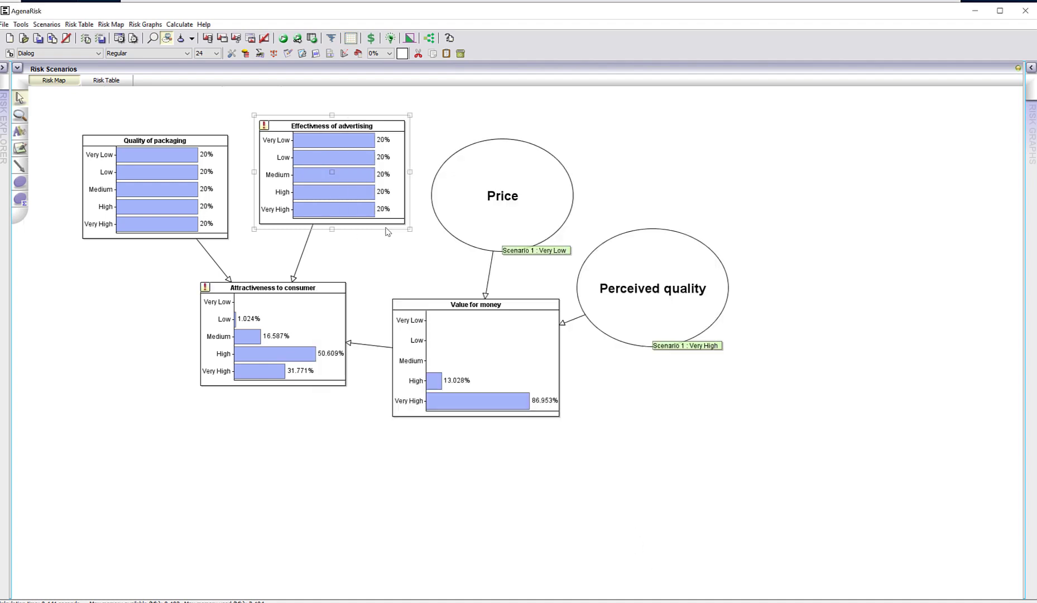
{"action": "left_click", "coordinate": [284, 39]}
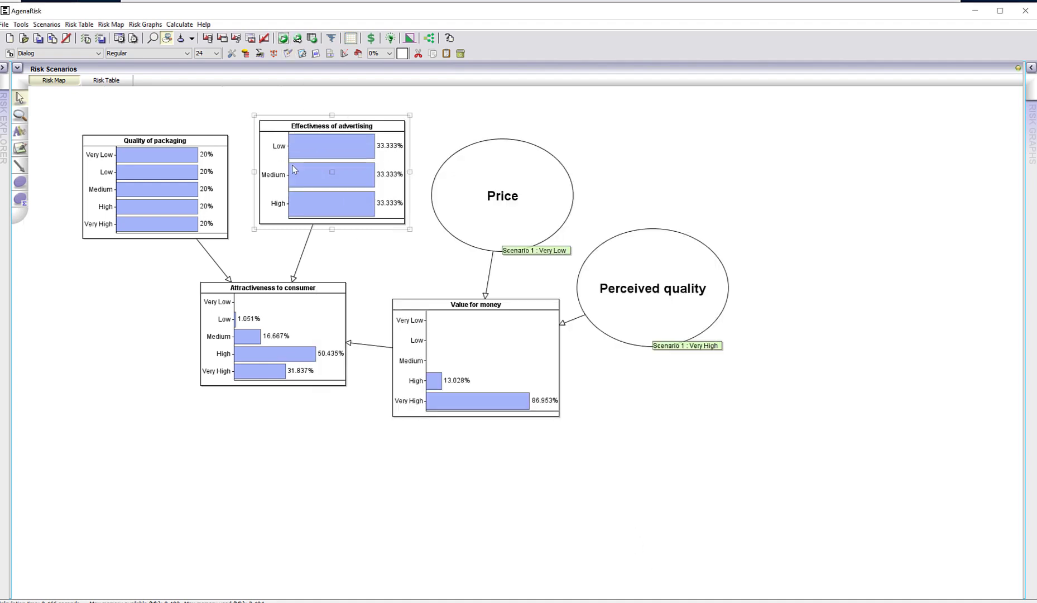
{"action": "left_click", "coordinate": [312, 327]}
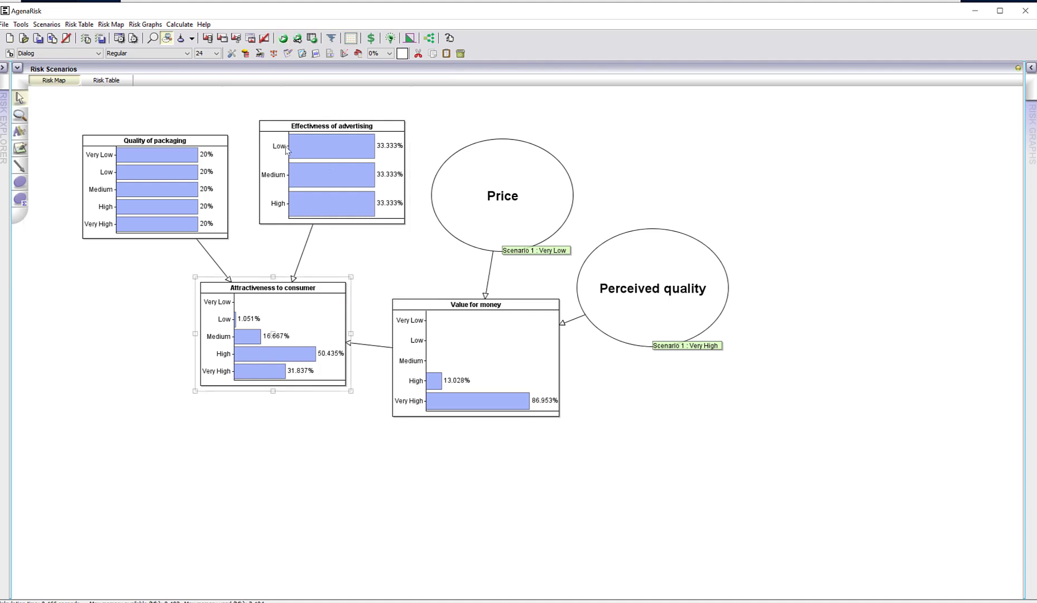
Step: Give Effectivness of advertising the Lowest -> Highest (7) states plus an extra Incredible state, and enlarge its graph slightly
{"action": "right_click", "coordinate": [313, 171]}
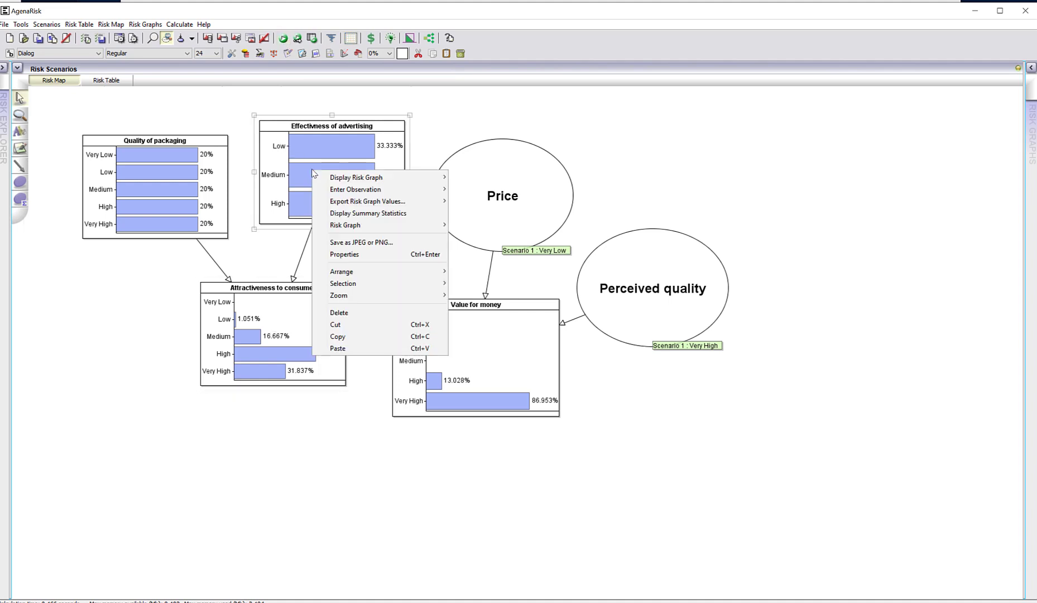
{"action": "left_click", "coordinate": [352, 256]}
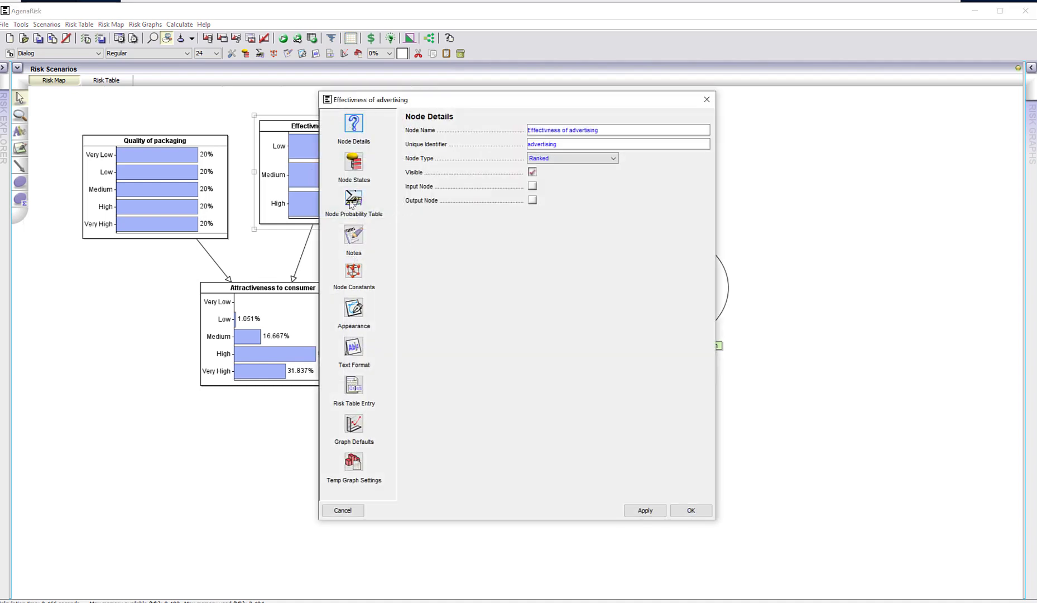
{"action": "left_click", "coordinate": [354, 168]}
{"action": "left_click", "coordinate": [572, 198]}
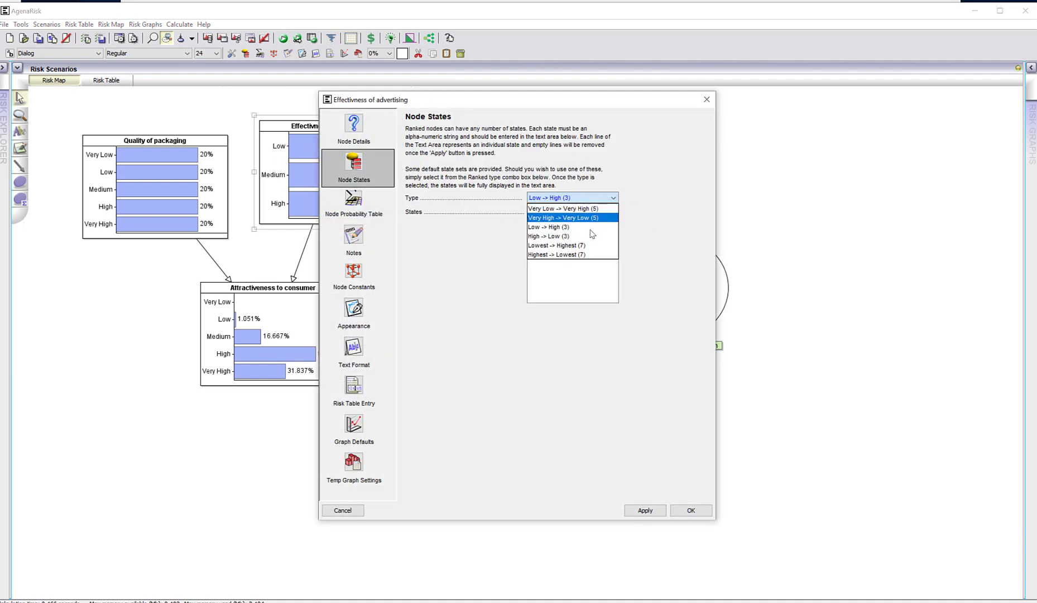
{"action": "left_click", "coordinate": [567, 246]}
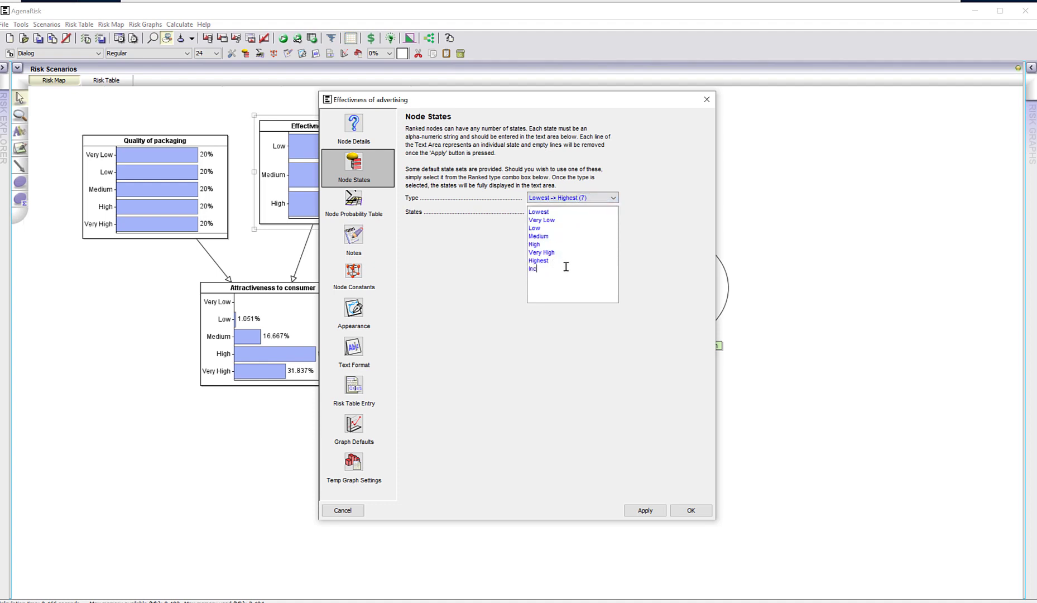
{"action": "type", "text": "ble"}
{"action": "left_click", "coordinate": [639, 511]}
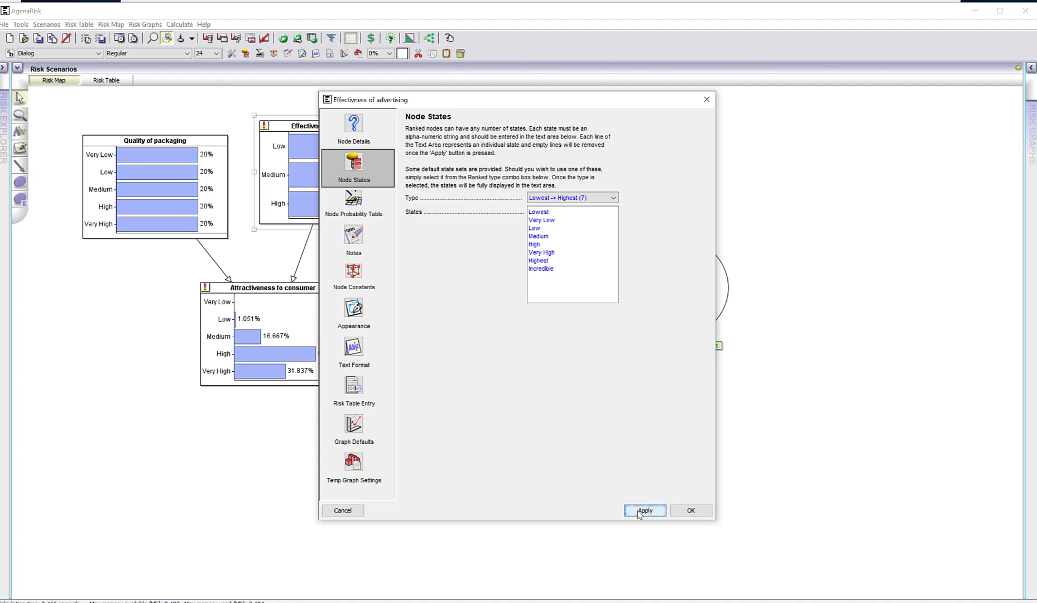
{"action": "left_click", "coordinate": [676, 511]}
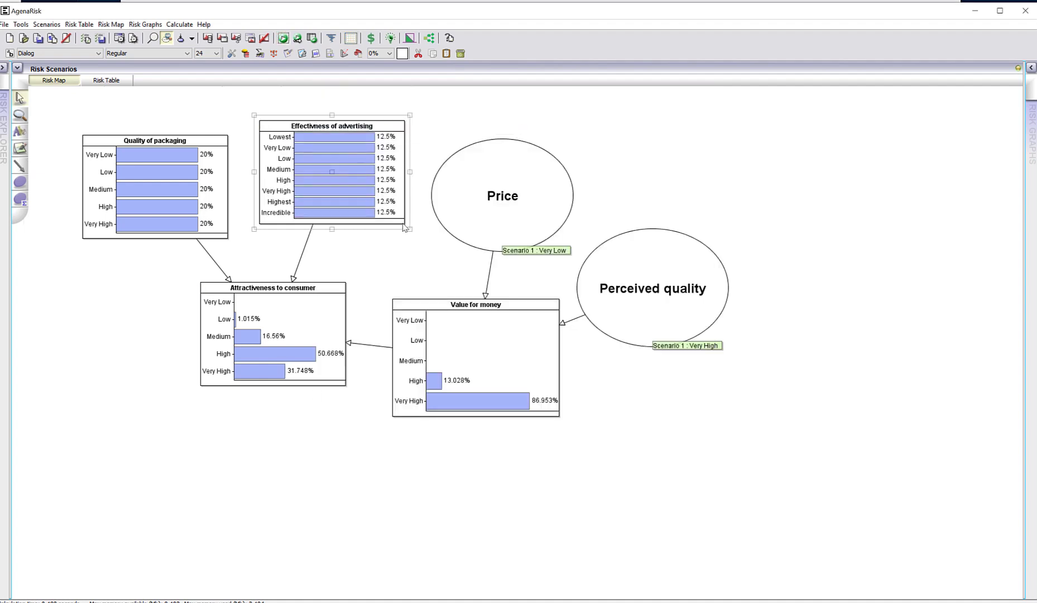
{"action": "left_click_drag", "start_coordinate": [403, 227], "coordinate": [416, 244]}
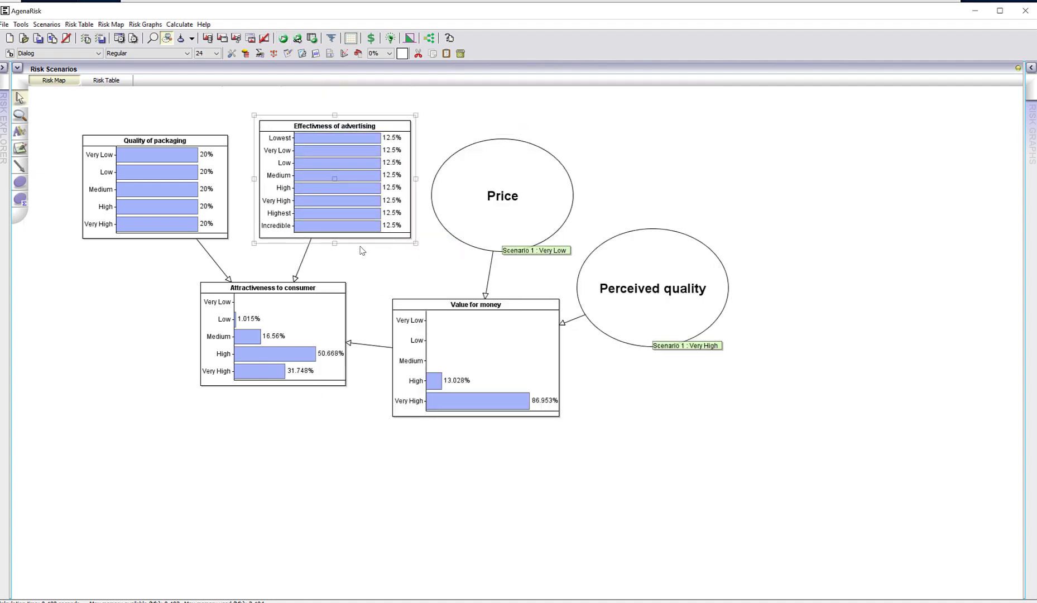
Step: Enter an Incredible observation for Effectivness of advertising in Scenario 1 and recalculate the model
{"action": "right_click", "coordinate": [344, 203]}
{"action": "mouse_move", "coordinate": [411, 222]}
{"action": "mouse_move", "coordinate": [507, 221]}
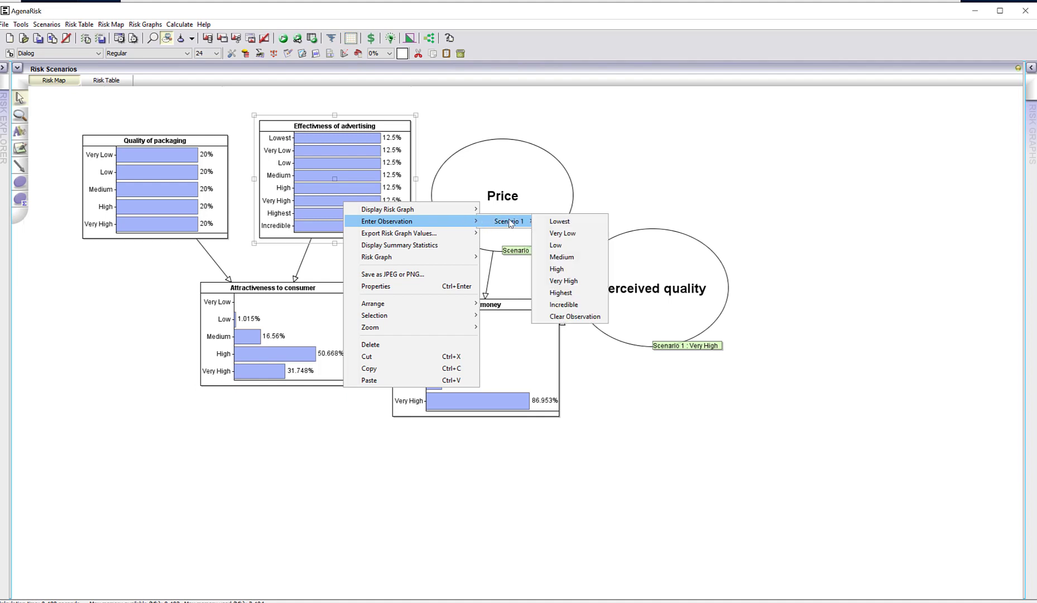
{"action": "left_click", "coordinate": [553, 305]}
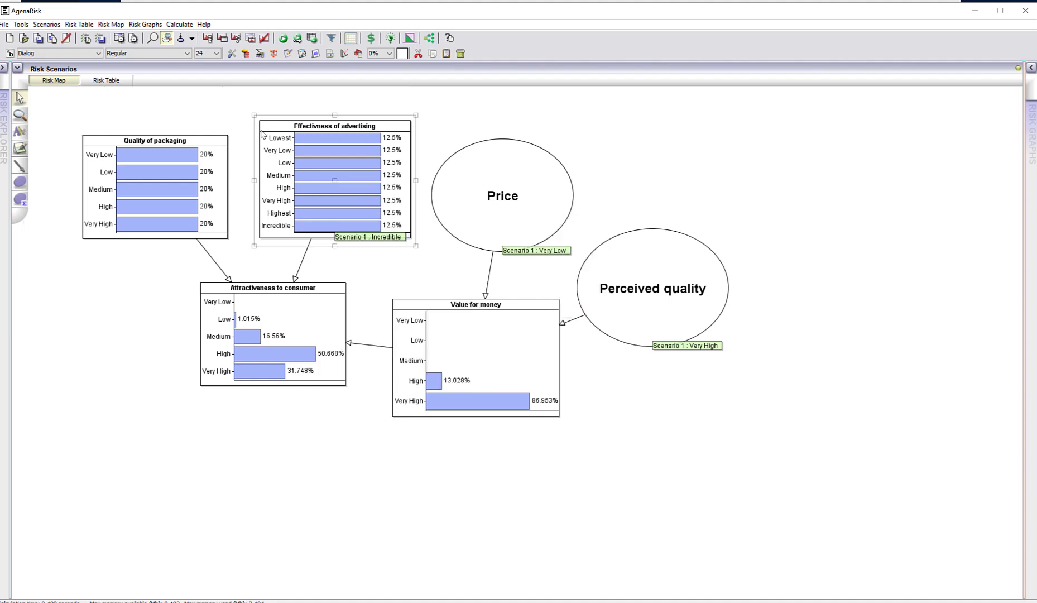
{"action": "left_click", "coordinate": [283, 38]}
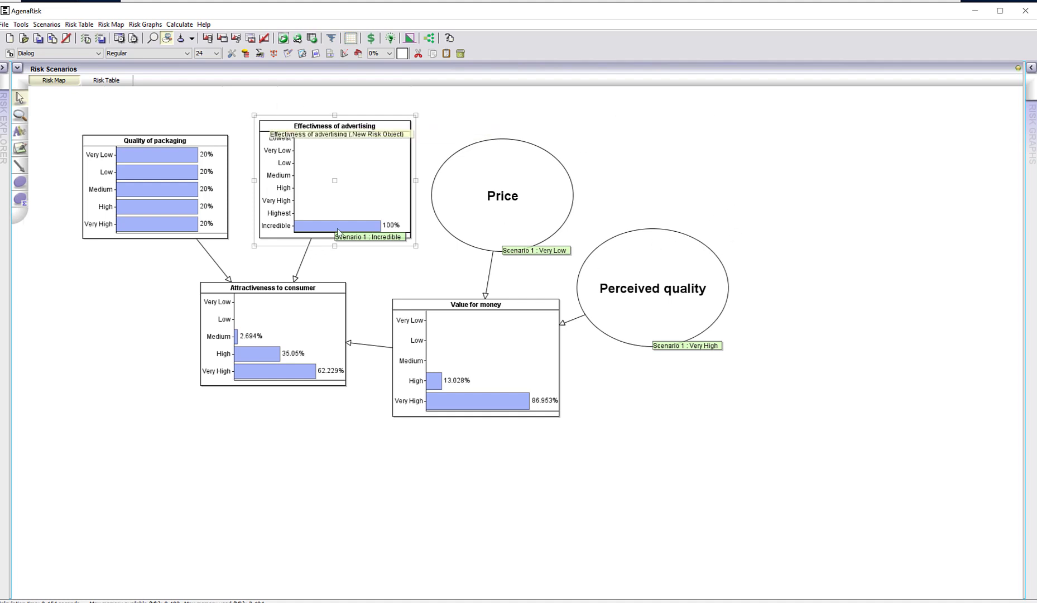
Step: Add a smaller Ranked node named video views with the unique identifier video above the Price node
{"action": "left_click", "coordinate": [20, 183]}
{"action": "left_click", "coordinate": [559, 166]}
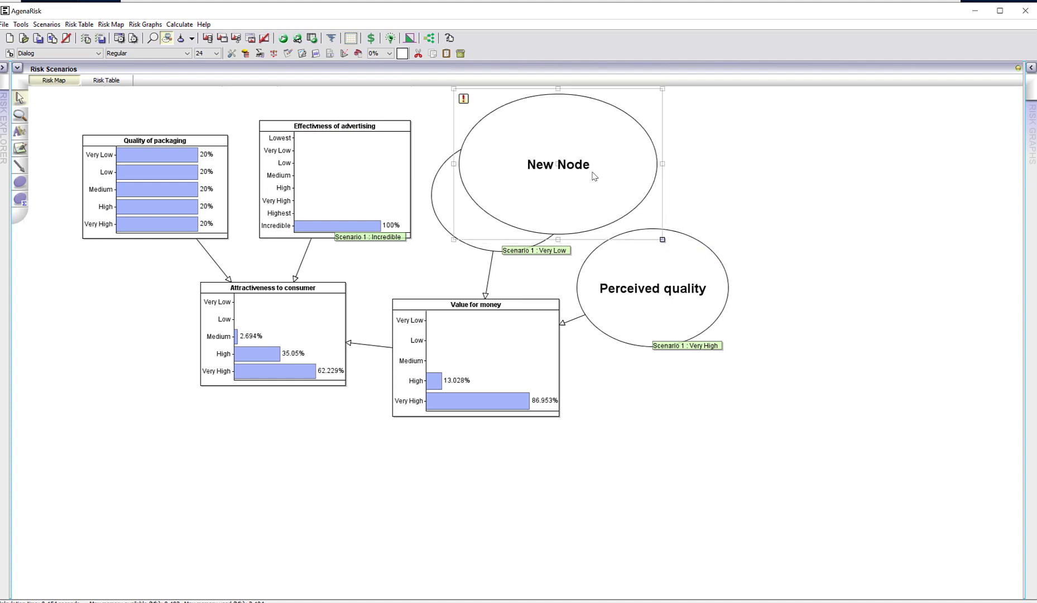
{"action": "left_click_drag", "start_coordinate": [668, 246], "coordinate": [588, 179]}
{"action": "right_click", "coordinate": [526, 167]}
{"action": "left_click", "coordinate": [574, 229]}
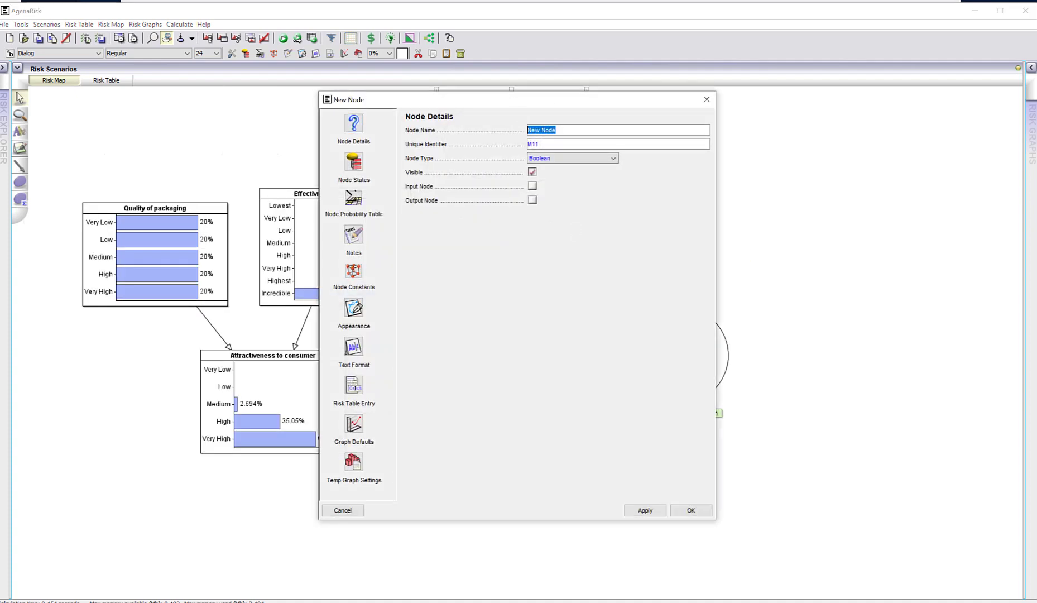
{"action": "type", "text": "video views"}
{"action": "left_click", "coordinate": [613, 158]}
{"action": "left_click", "coordinate": [551, 204]}
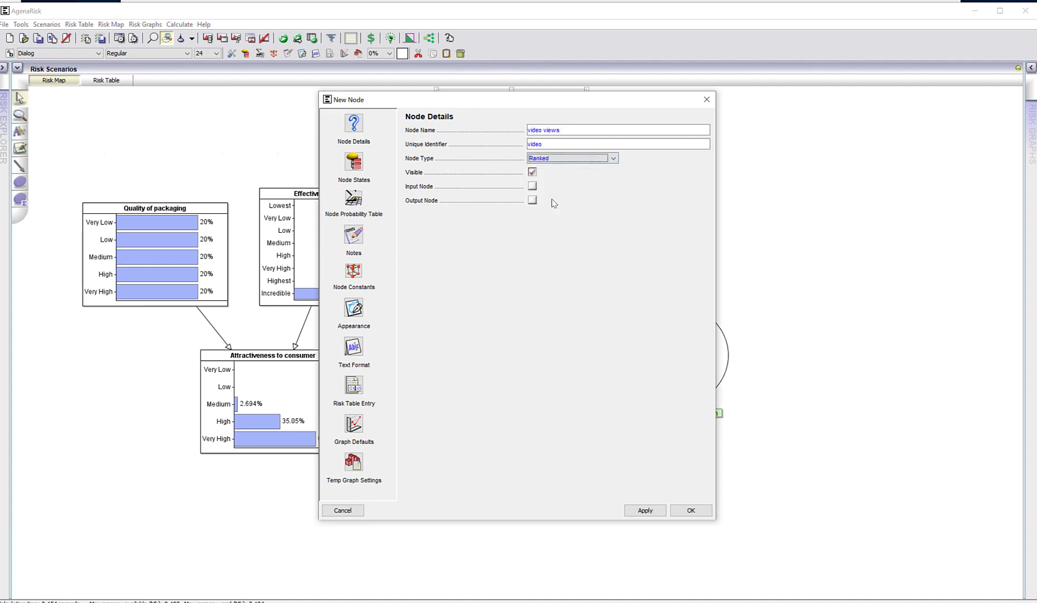
{"action": "left_click", "coordinate": [690, 510]}
Step: Link Effectivness of advertising to video views and define video views as a TNormal expression with mean advertising and variance 0.0001
{"action": "left_click", "coordinate": [20, 166]}
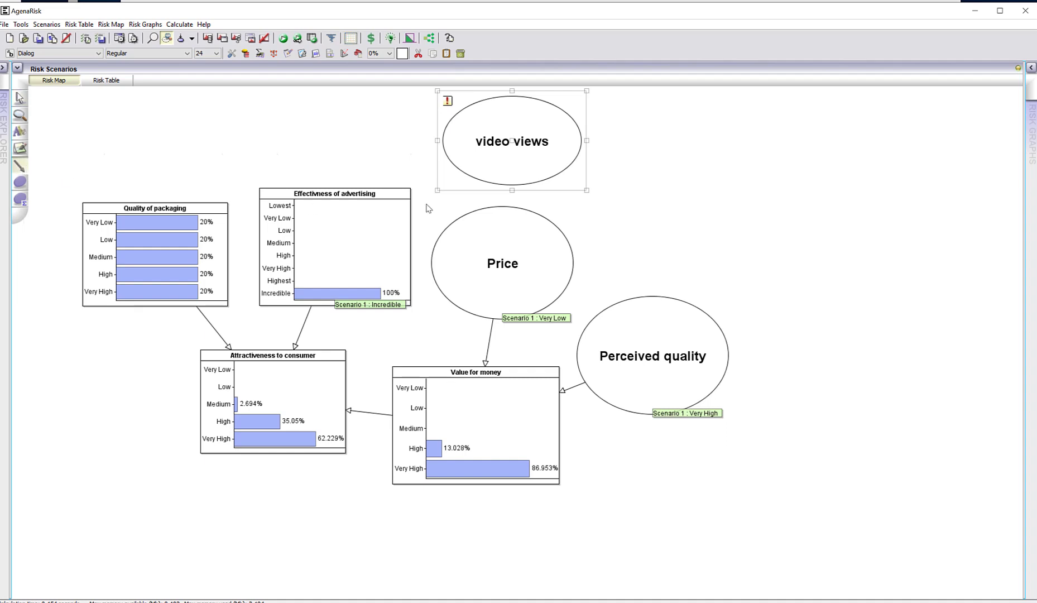
{"action": "left_click_drag", "start_coordinate": [381, 204], "coordinate": [505, 151]}
{"action": "double_click", "coordinate": [508, 151]}
{"action": "left_click", "coordinate": [512, 135]}
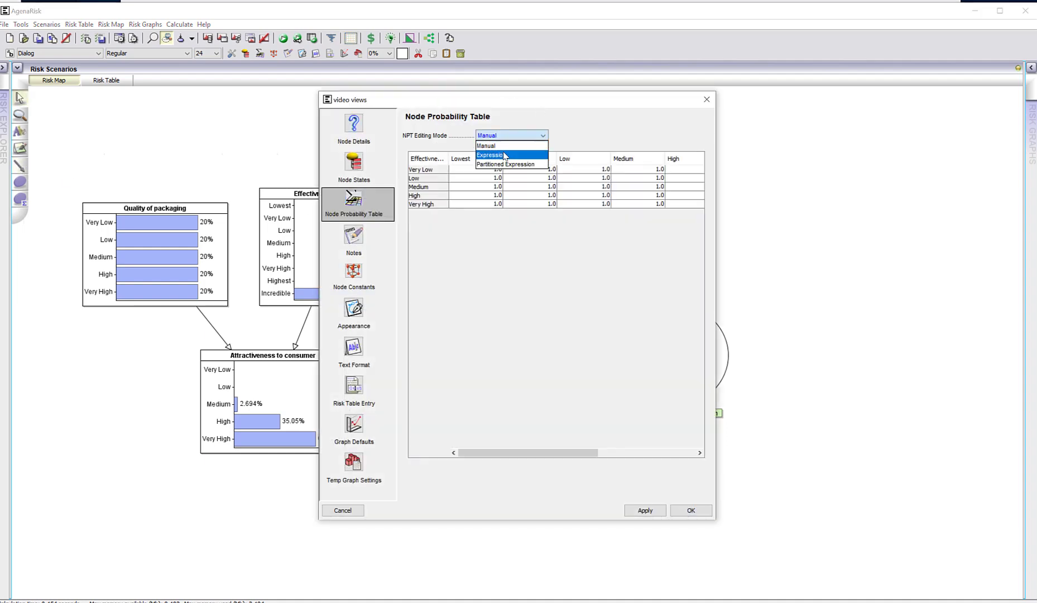
{"action": "left_click", "coordinate": [518, 155]}
{"action": "right_click", "coordinate": [506, 253]}
{"action": "mouse_move", "coordinate": [545, 263]}
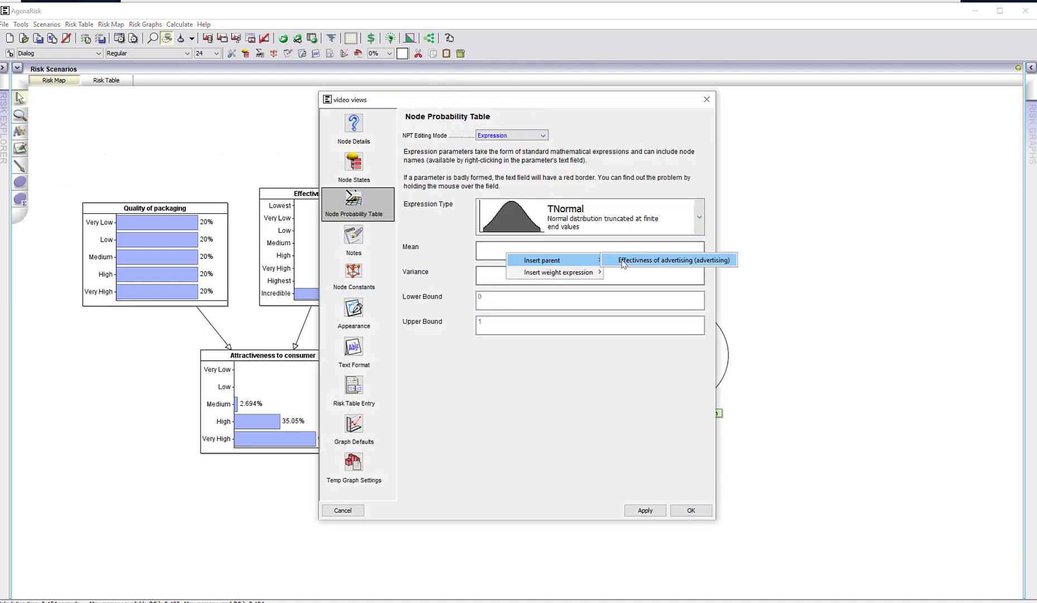
{"action": "left_click", "coordinate": [642, 260]}
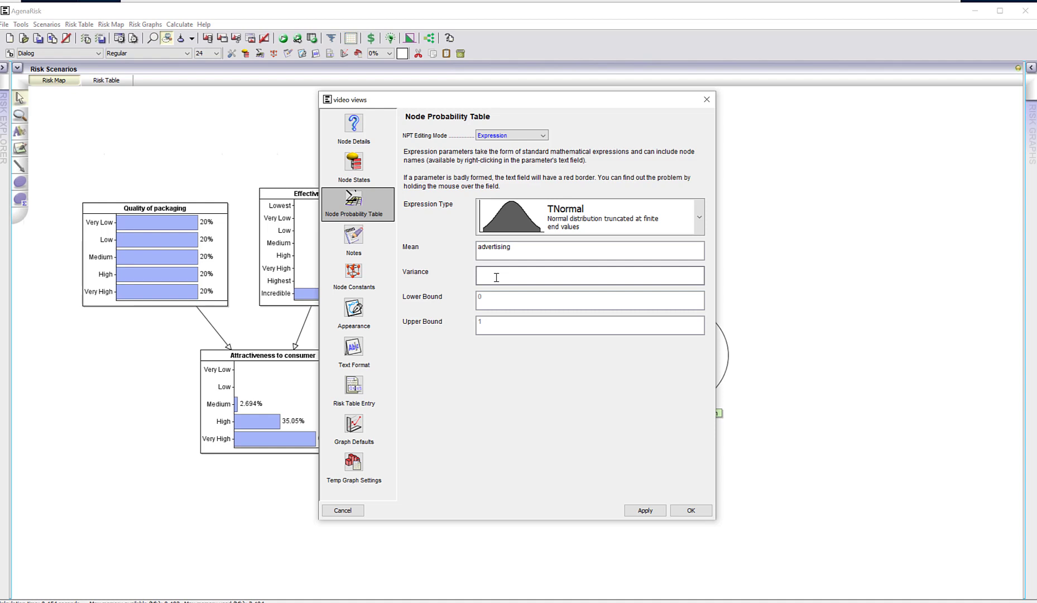
{"action": "type", "text": "0.0001"}
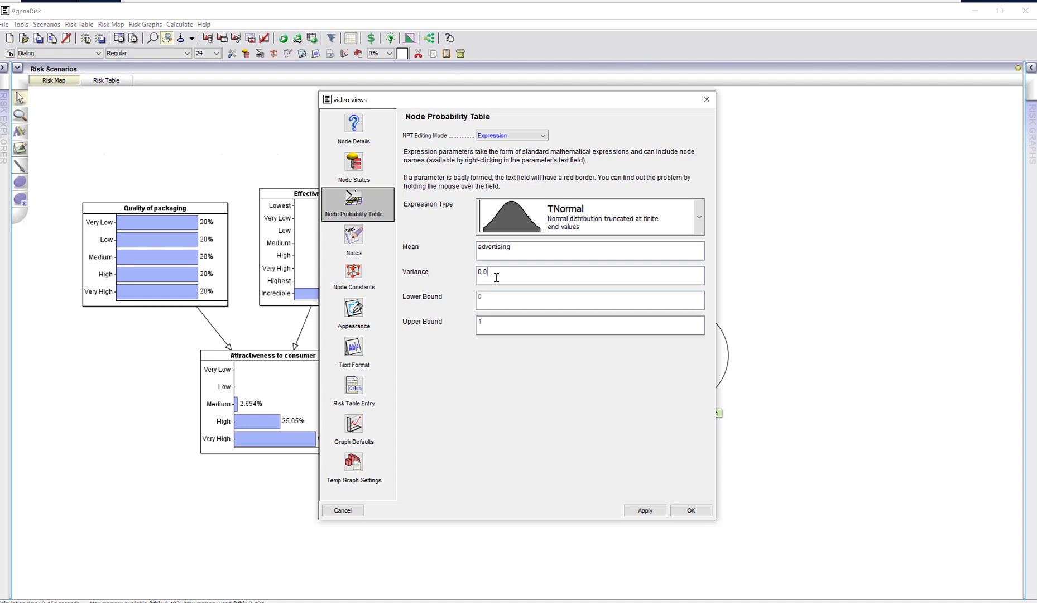
{"action": "left_click", "coordinate": [645, 510]}
{"action": "left_click", "coordinate": [690, 510]}
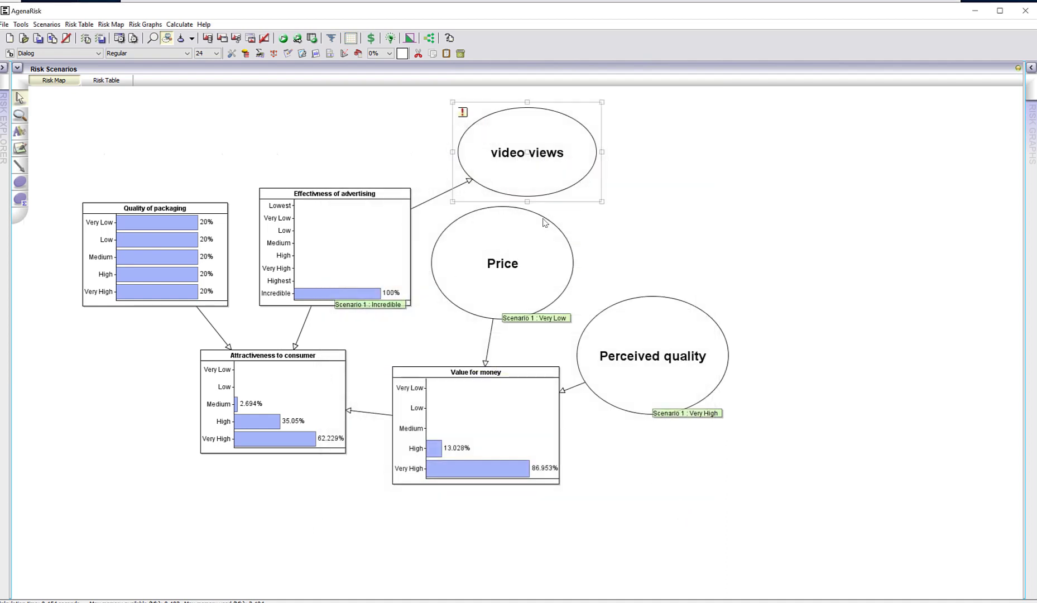